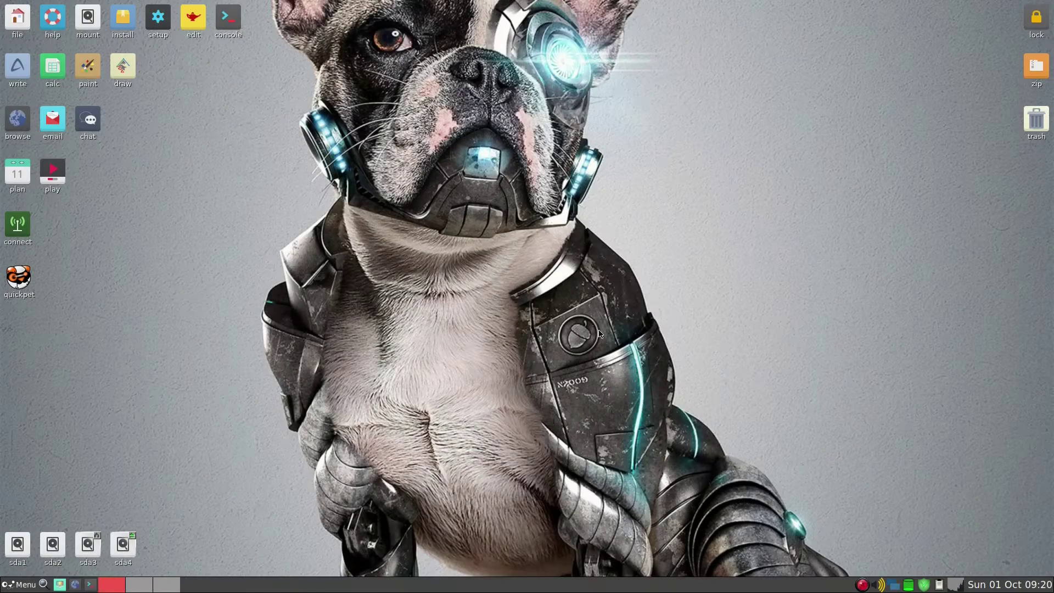
- Open the desktop root menu and show its Internet submenu with the Firefox Web Browser entry
{"action": "right_click", "coordinate": [580, 296]}
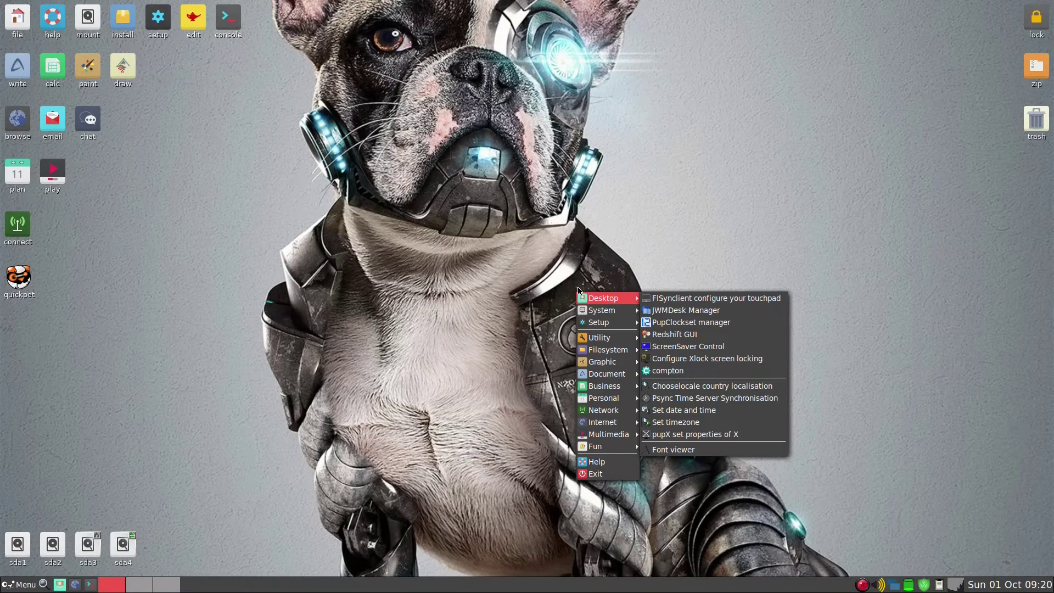
{"action": "mouse_move", "coordinate": [591, 380]}
{"action": "mouse_move", "coordinate": [591, 426]}
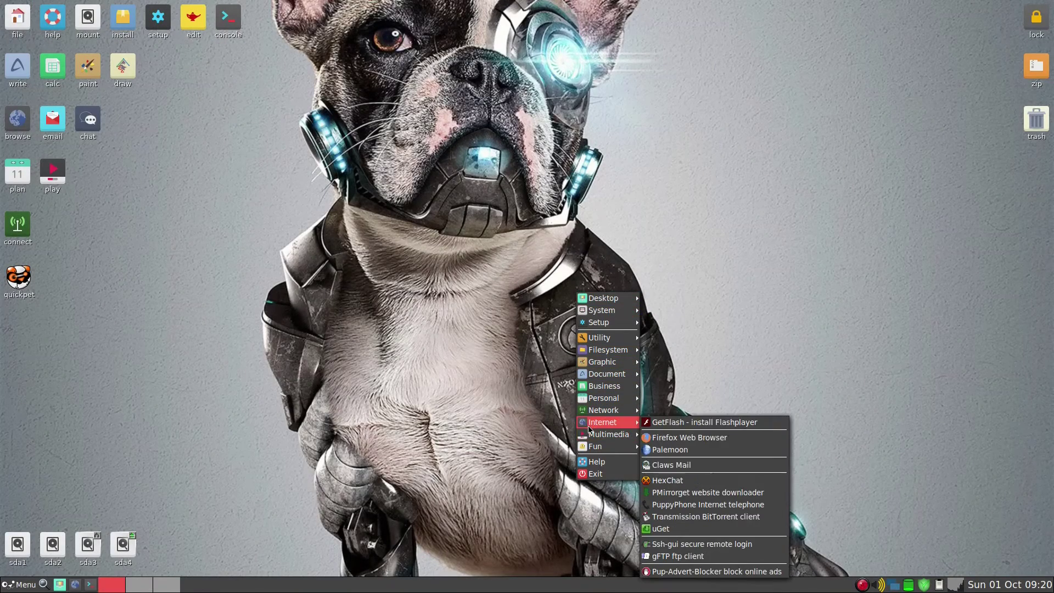
- Launch Firefox, play the trampoline park challenge video on YouTube, then close the browser
{"action": "left_click", "coordinate": [677, 438]}
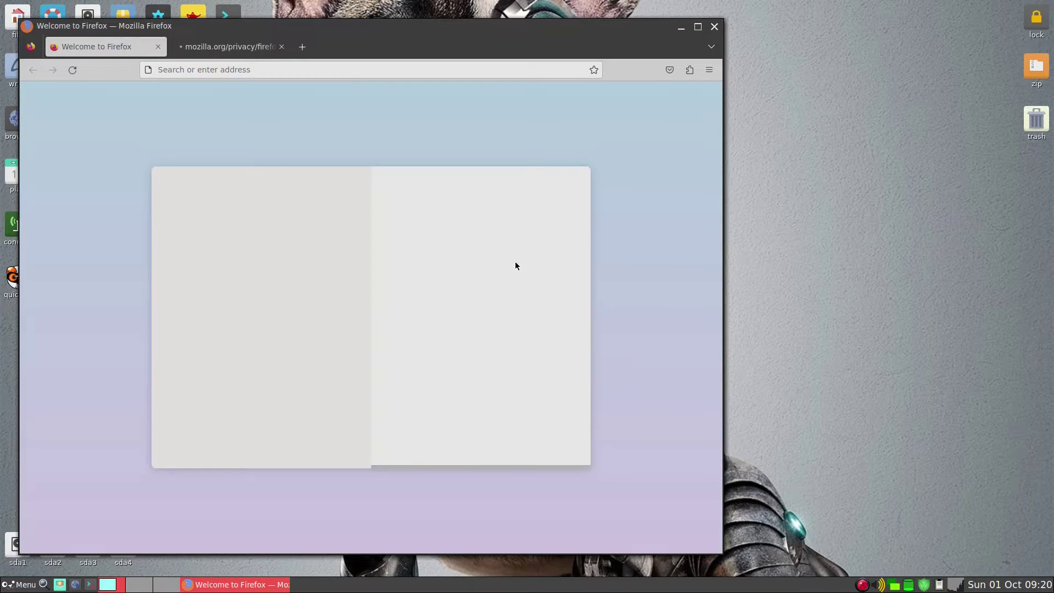
{"action": "left_click", "coordinate": [333, 76]}
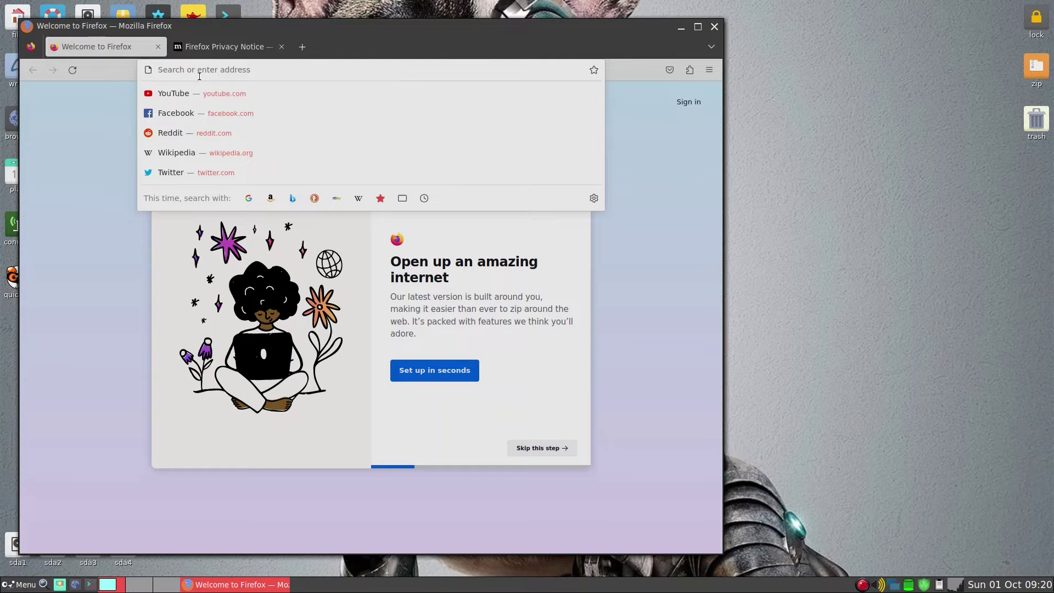
{"action": "left_click", "coordinate": [192, 94]}
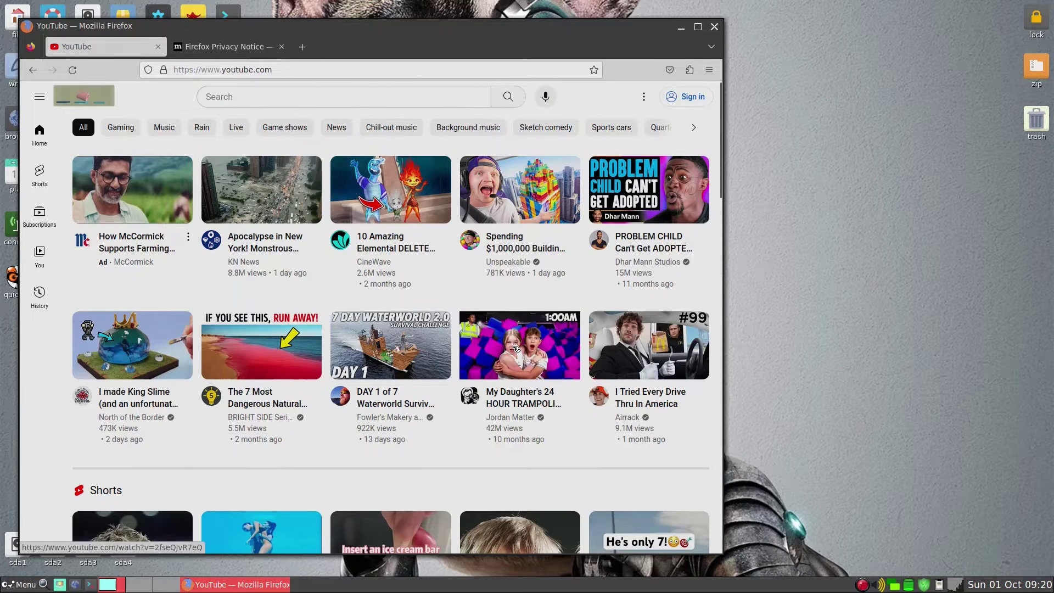
{"action": "left_click", "coordinate": [516, 350]}
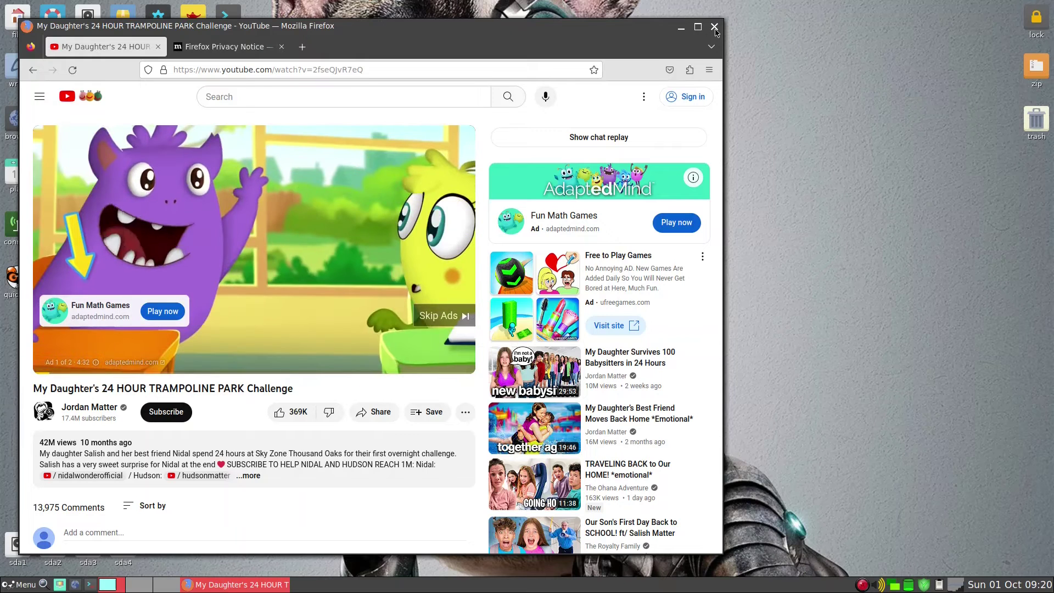
{"action": "left_click", "coordinate": [715, 31]}
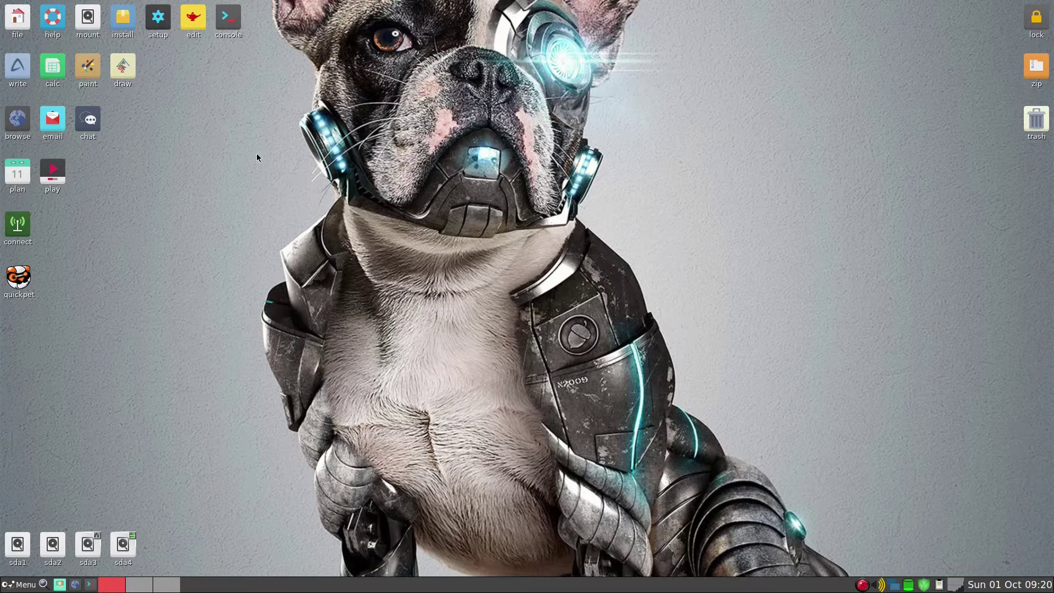
{"action": "right_click", "coordinate": [427, 131]}
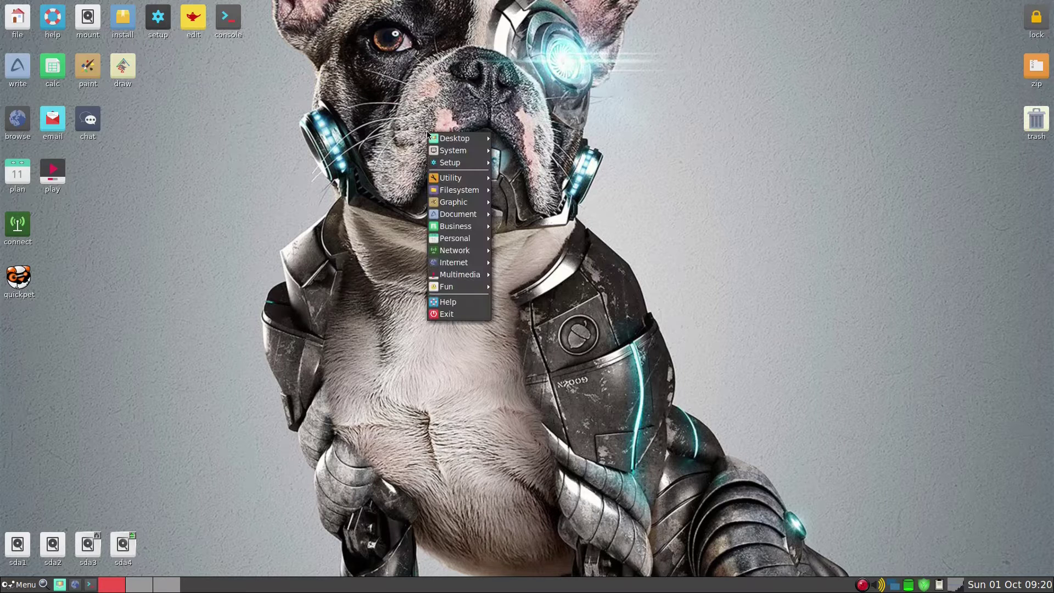
{"action": "mouse_move", "coordinate": [455, 140]}
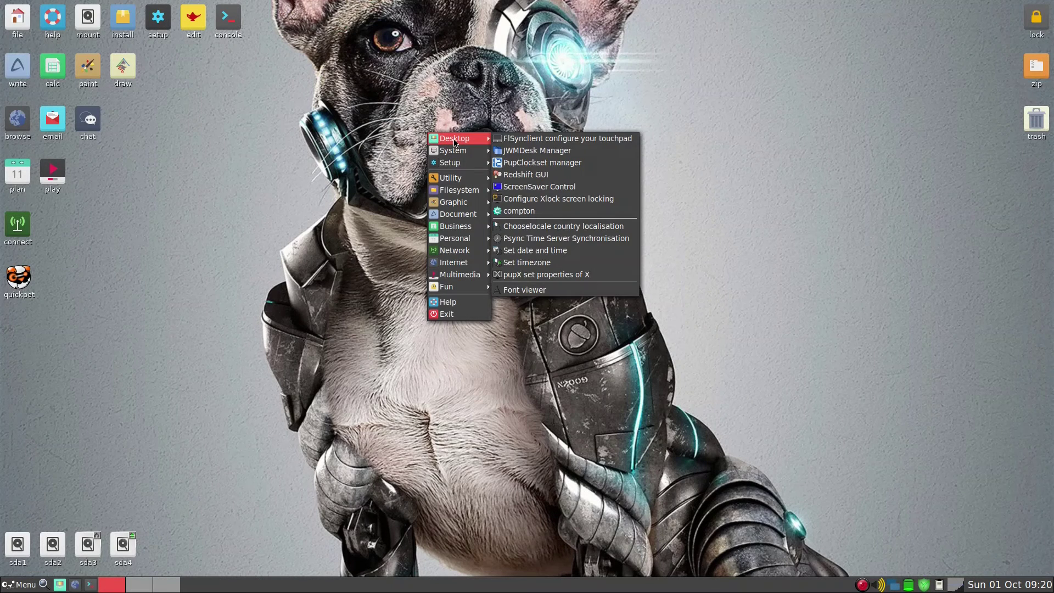
{"action": "mouse_move", "coordinate": [474, 157]}
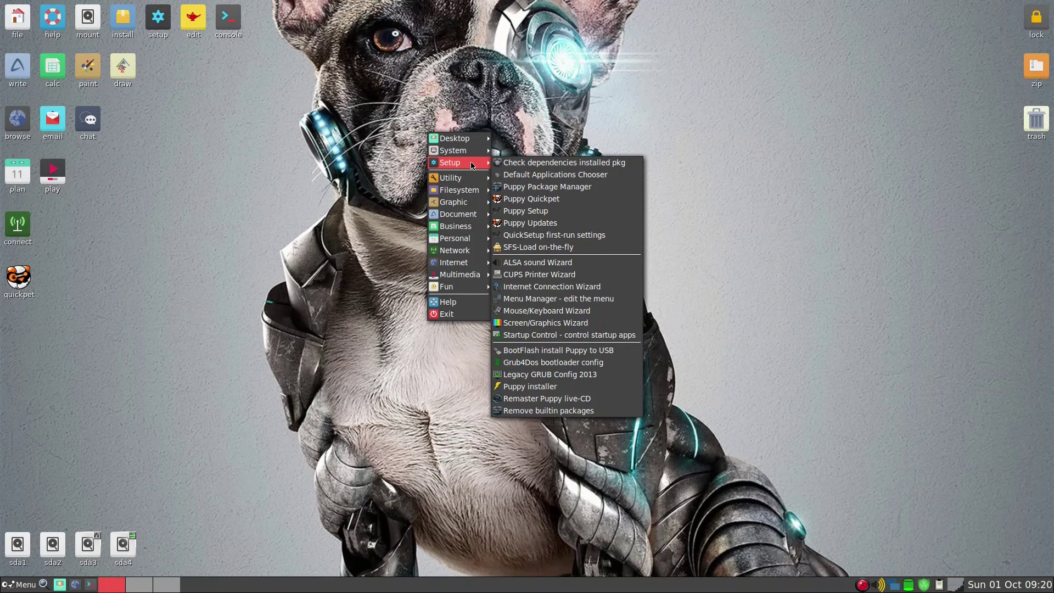
{"action": "left_click", "coordinate": [548, 188]}
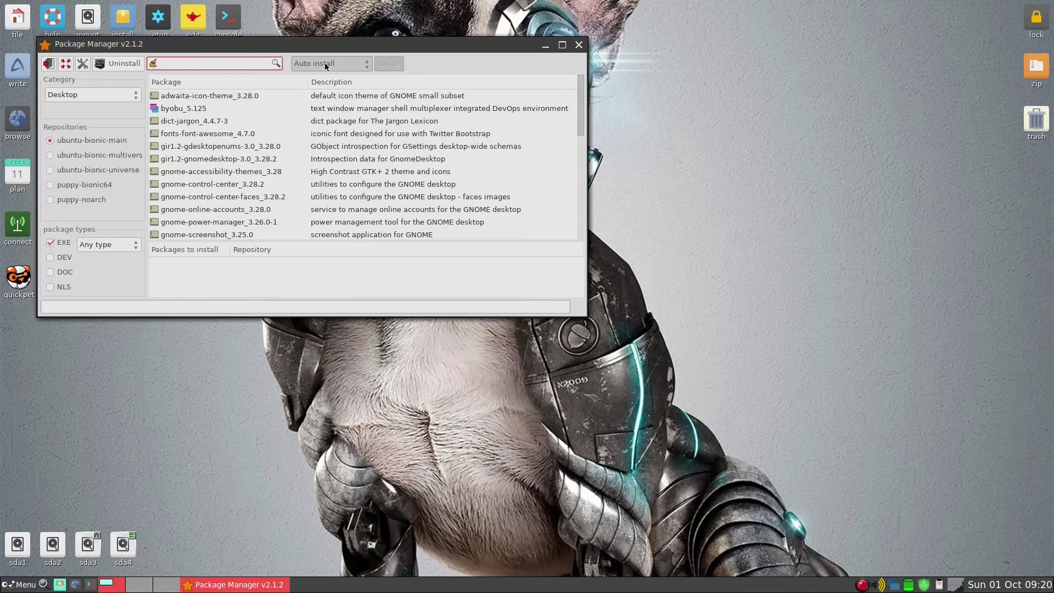
{"action": "type", "text": "apulse"}
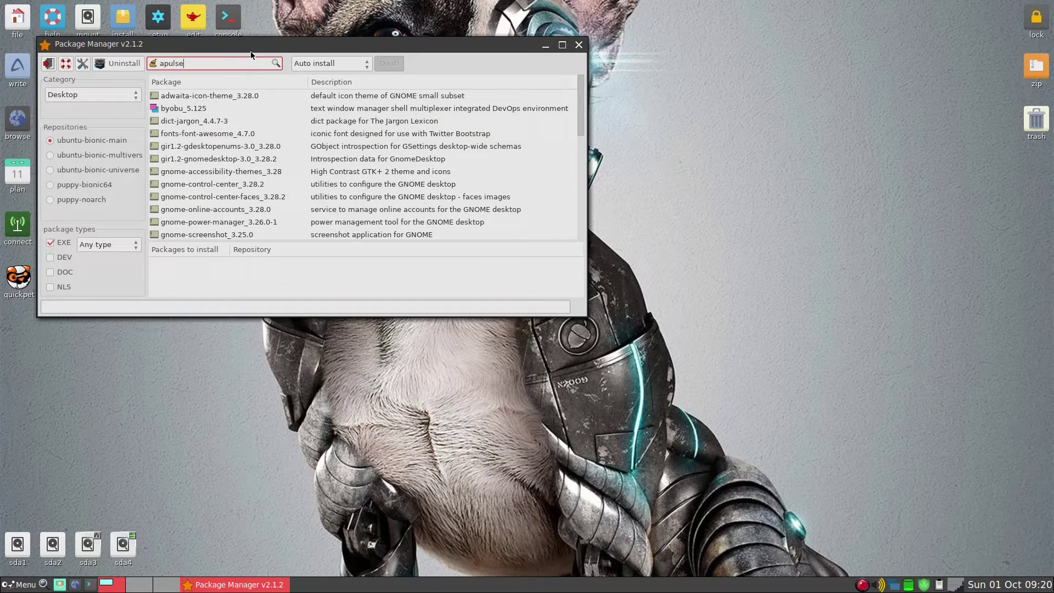
{"action": "key", "text": "Return"}
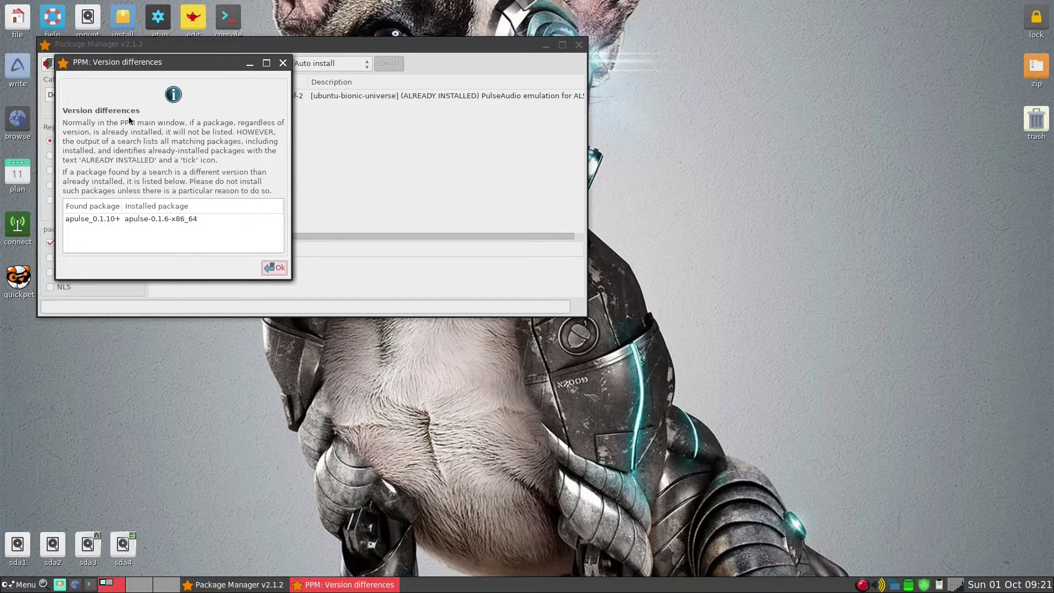
{"action": "left_click", "coordinate": [274, 268]}
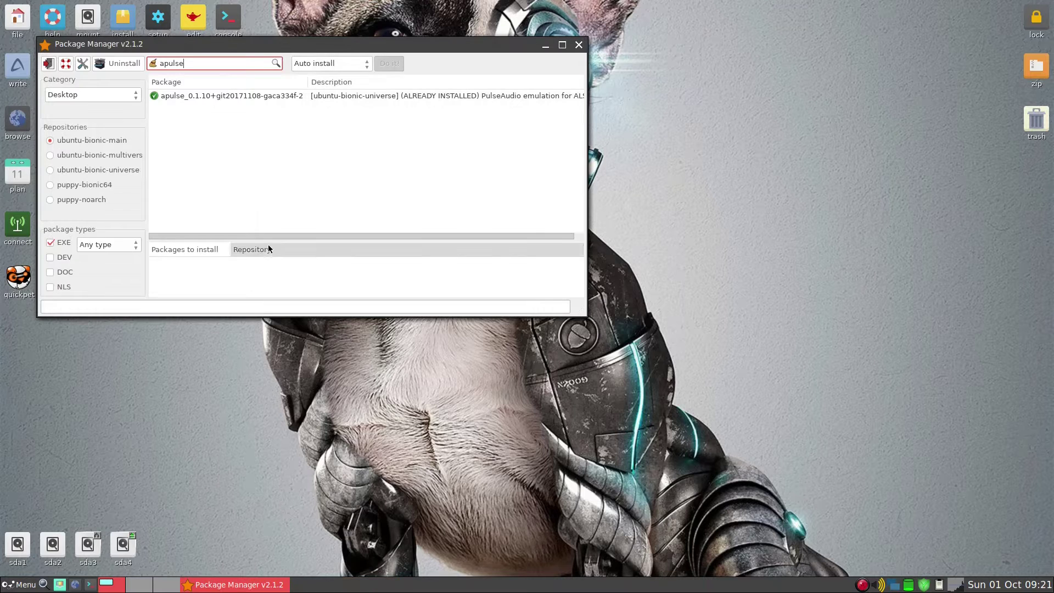
{"action": "left_click_drag", "start_coordinate": [338, 48], "coordinate": [657, 143]}
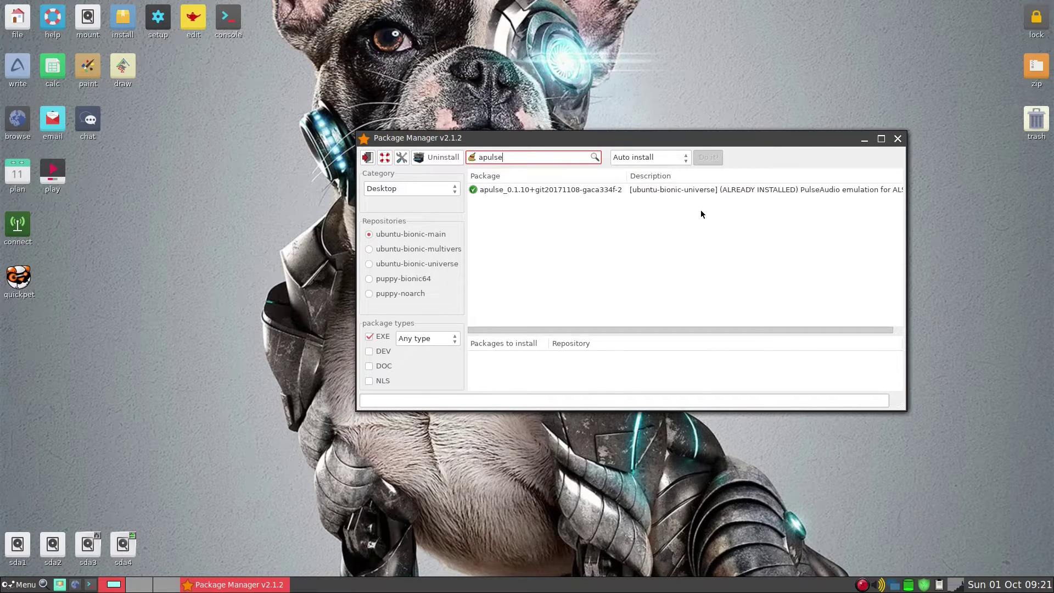
{"action": "left_click", "coordinate": [898, 139]}
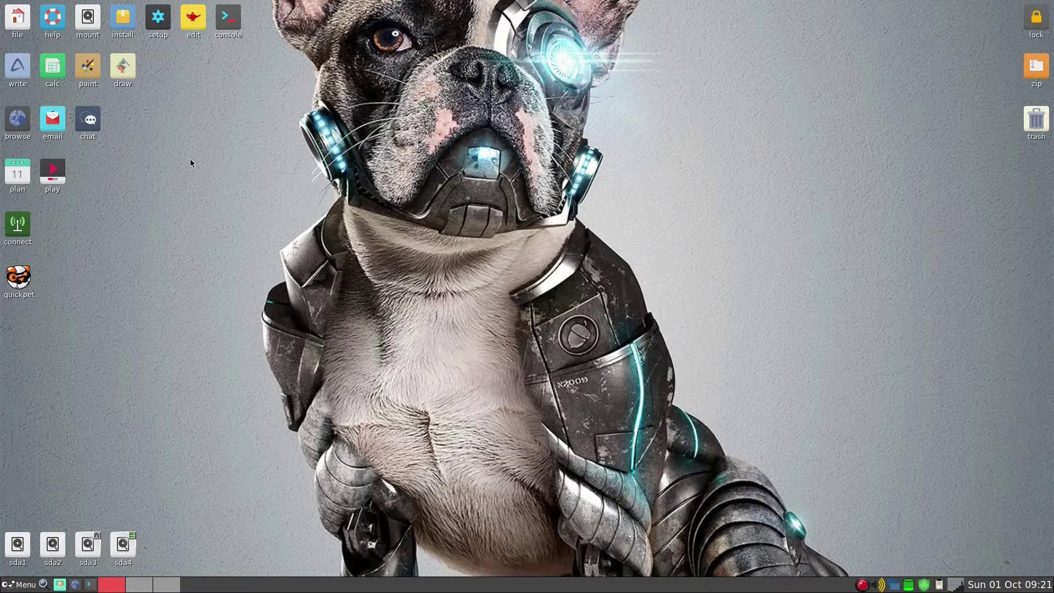
- In a new terminal moved lower right, run 'apulse firefox &' to start Firefox in the background
{"action": "left_click", "coordinate": [229, 25]}
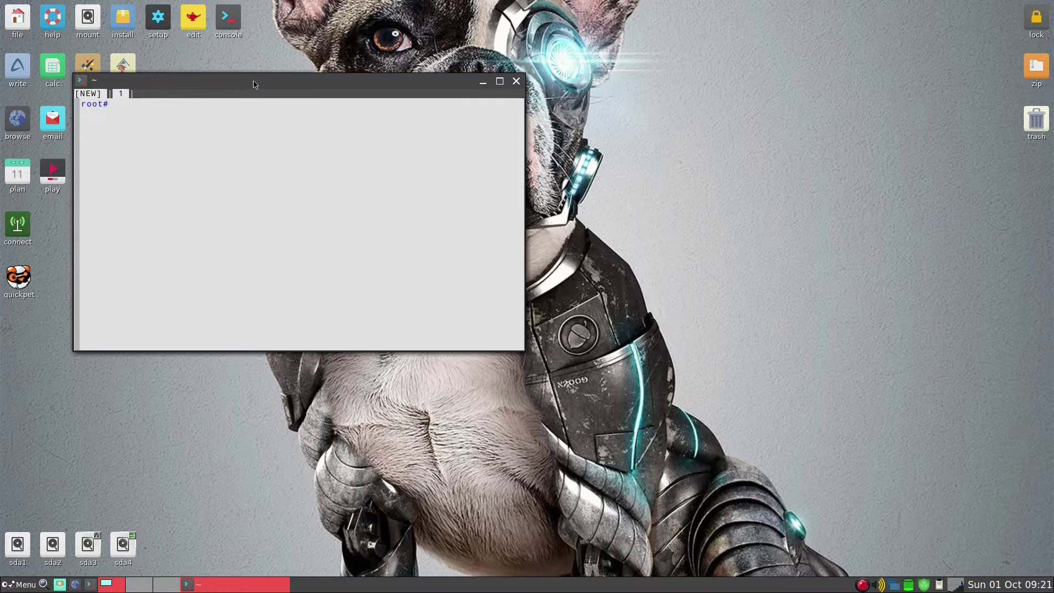
{"action": "left_click_drag", "start_coordinate": [255, 81], "coordinate": [366, 221]}
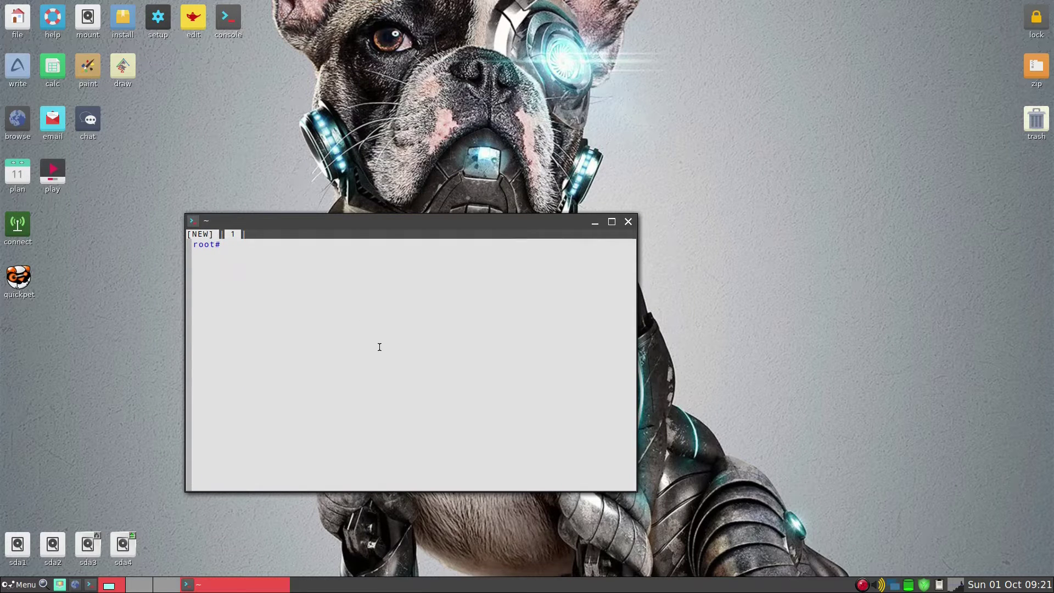
{"action": "type", "text": "apulse firefox &"}
{"action": "key", "text": "Return"}
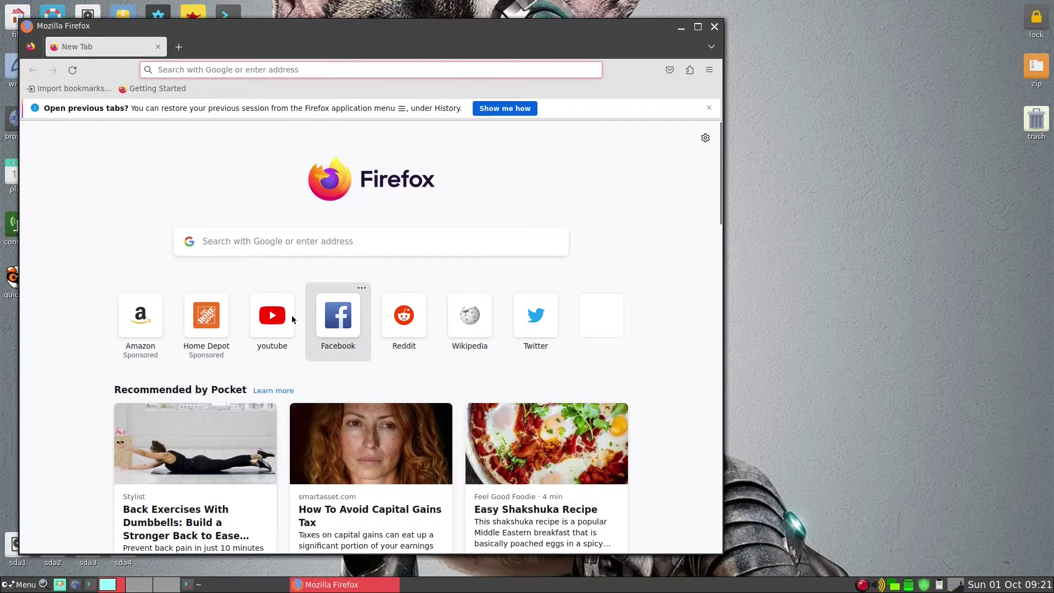
- Play the 'ANGRY Homeowner' YouTube video and open the Geofencing Marketing Companies ad in a new tab
{"action": "left_click", "coordinate": [284, 325]}
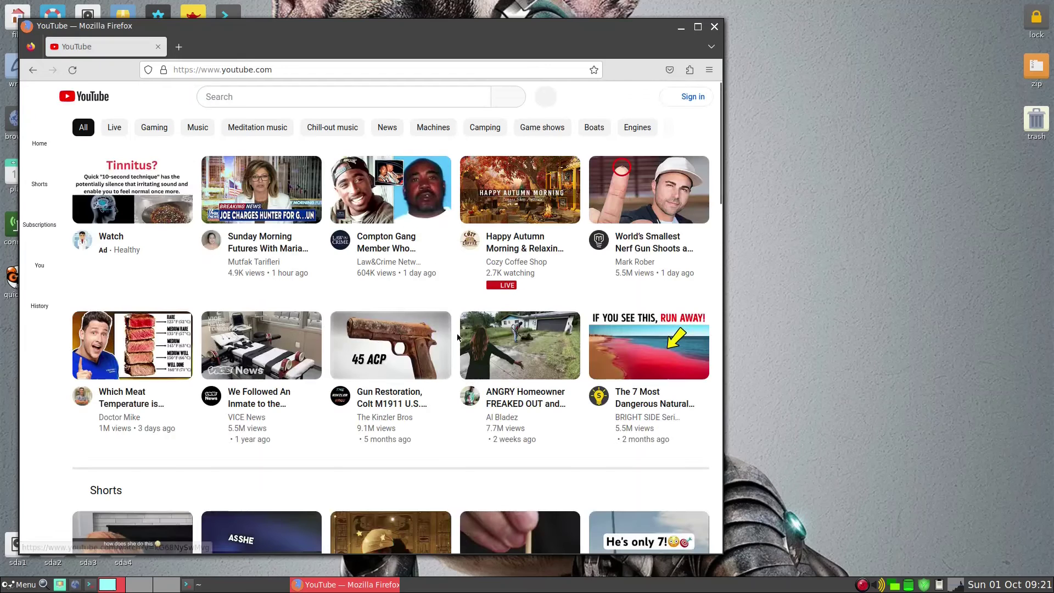
{"action": "left_click", "coordinate": [485, 362]}
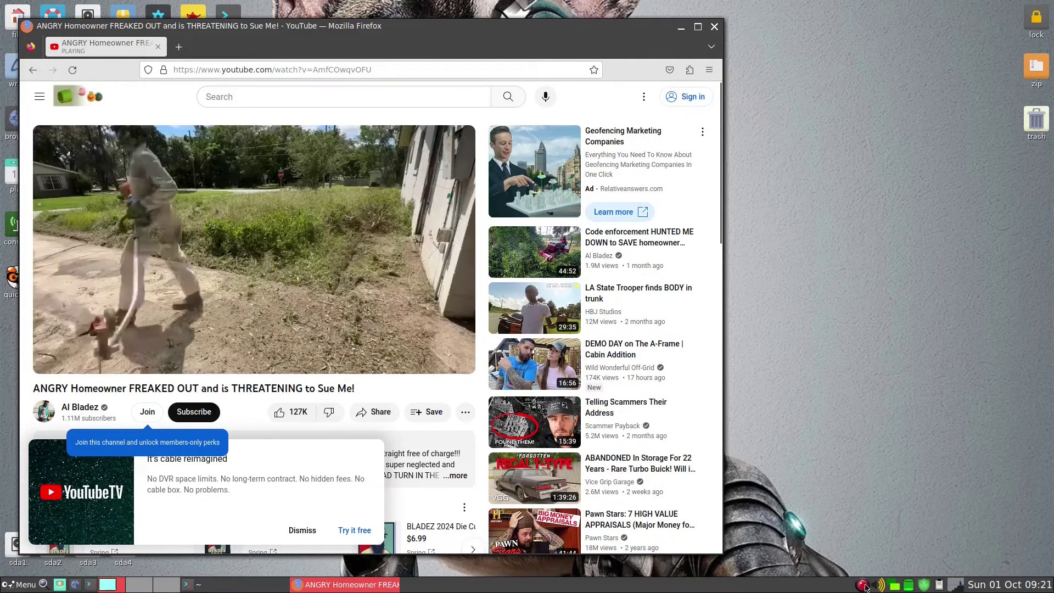
{"action": "left_click", "coordinate": [515, 192]}
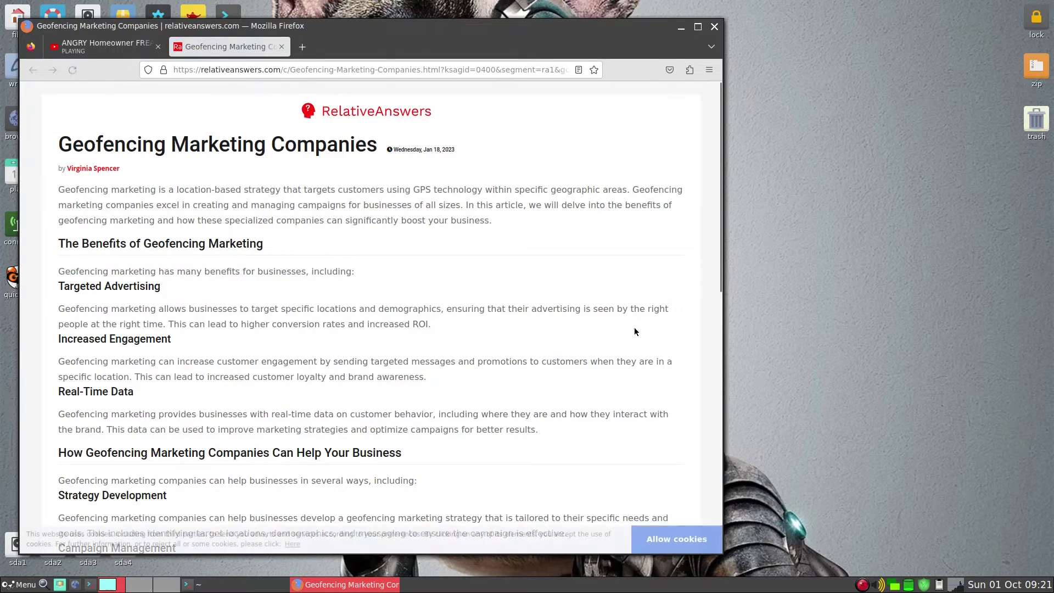
{"action": "right_click", "coordinate": [863, 587]}
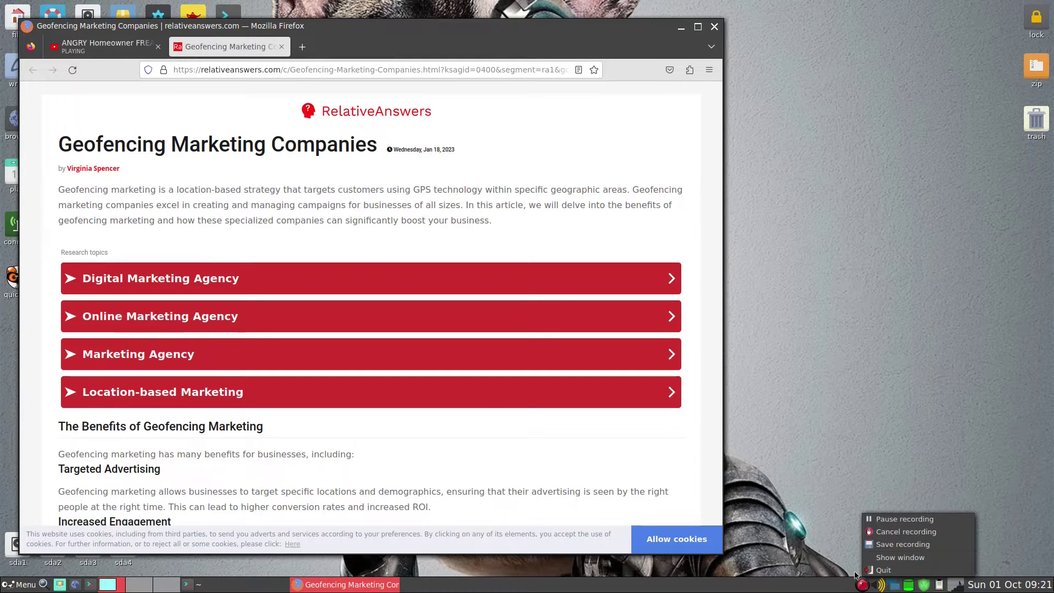
{"action": "left_click", "coordinate": [789, 442]}
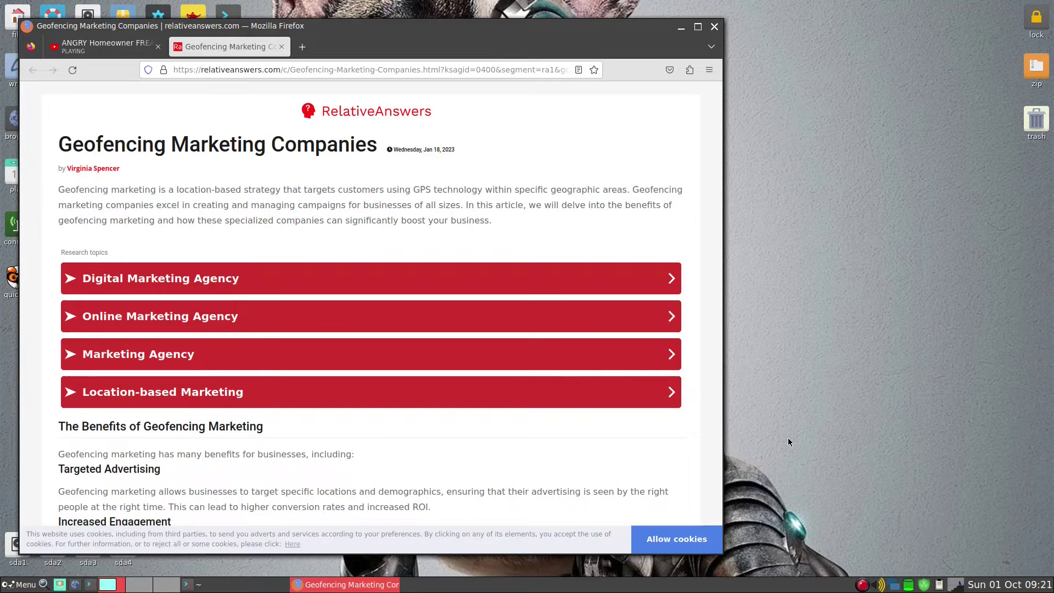
- Close the Firefox window, then run exit to end the terminal session
{"action": "left_click", "coordinate": [714, 26]}
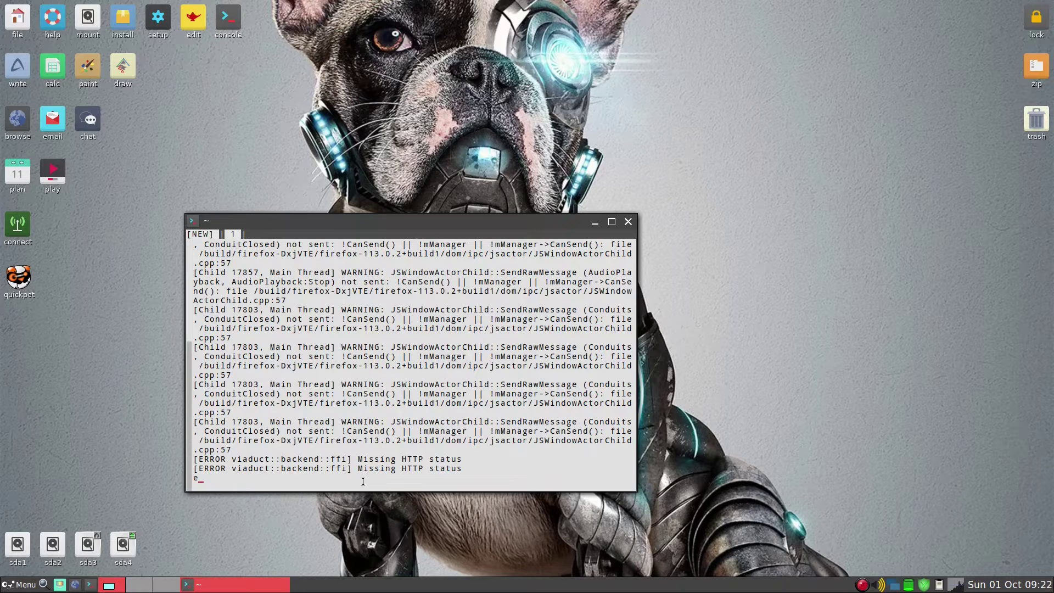
{"action": "key", "text": "Return"}
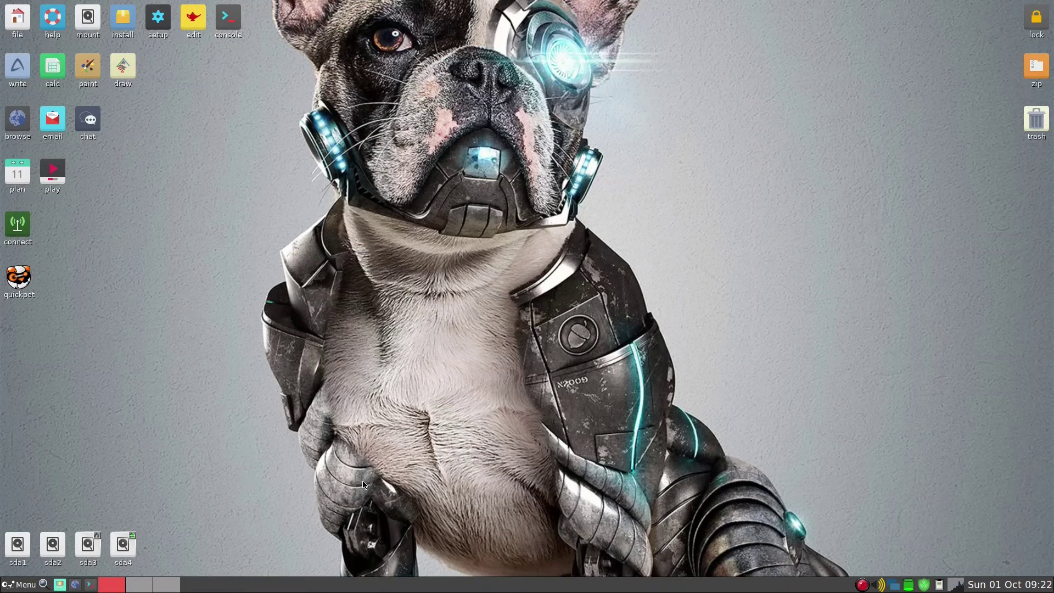
{"action": "right_click", "coordinate": [591, 190]}
{"action": "mouse_move", "coordinate": [620, 257]}
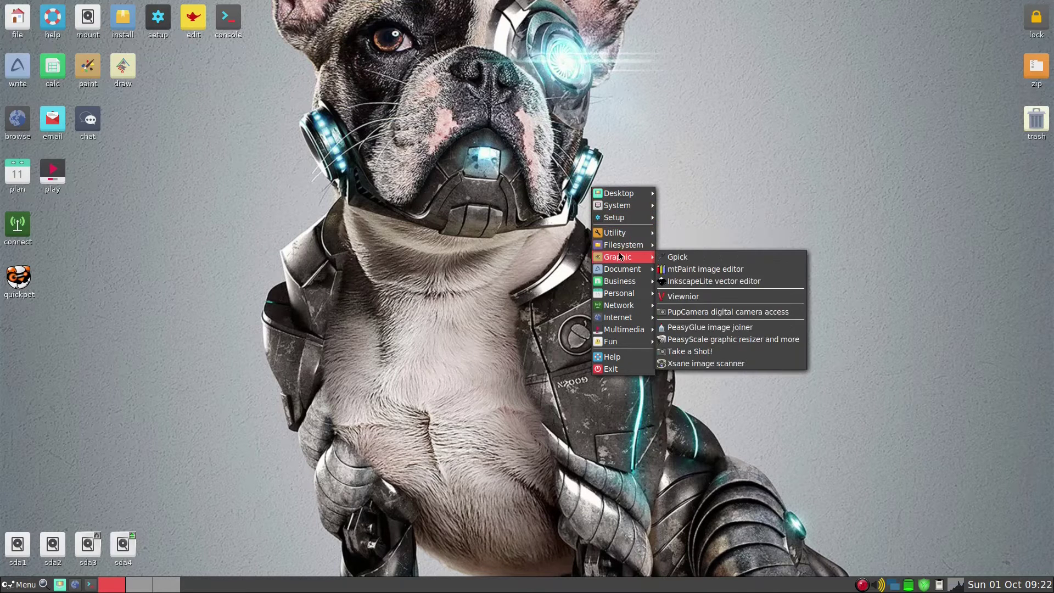
{"action": "mouse_move", "coordinate": [620, 218]}
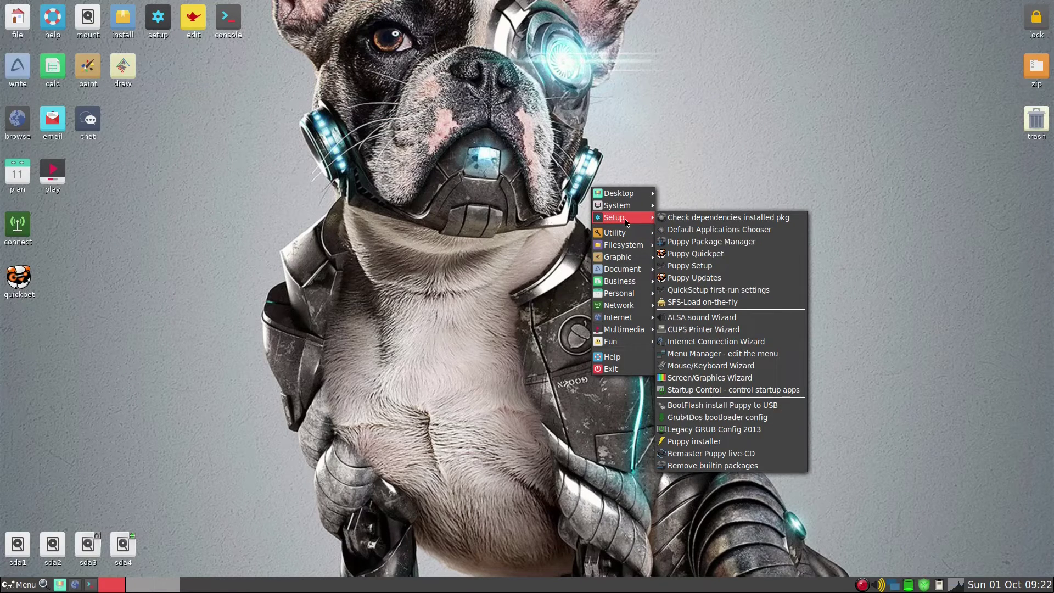
{"action": "mouse_move", "coordinate": [632, 318]}
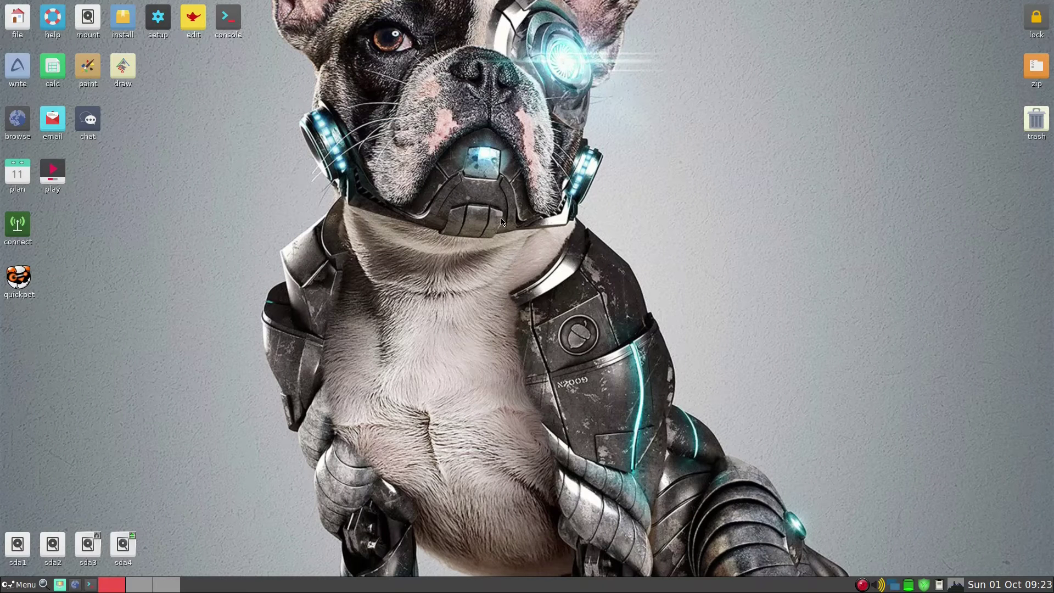
- Run 'geany /root/.jwmrc' in a new terminal, then move the Geany window right and enlarge it
{"action": "left_click", "coordinate": [236, 25]}
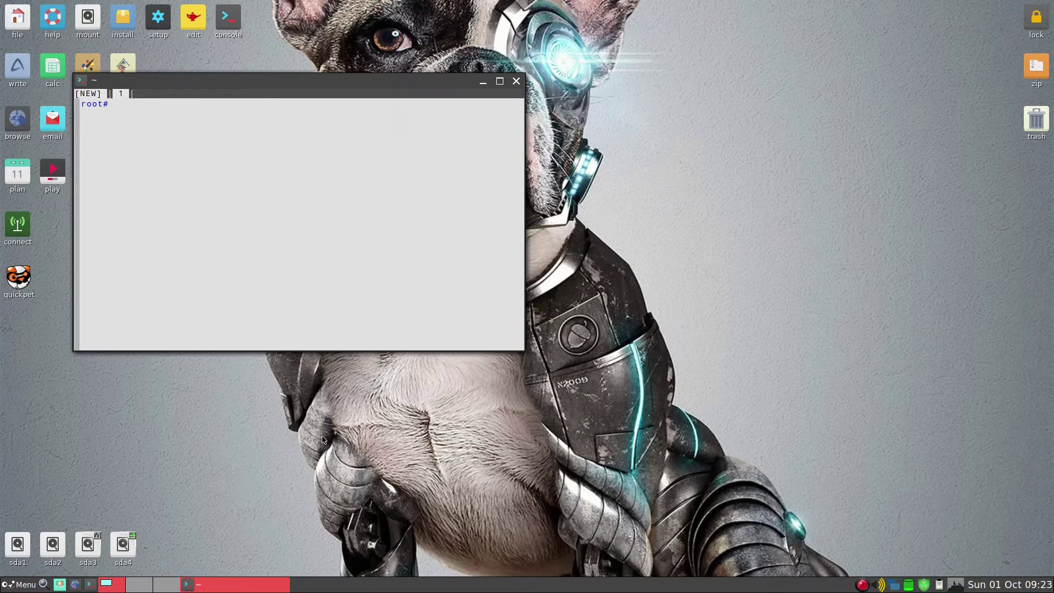
{"action": "type", "text": "gea"}
{"action": "type", "text": "c"}
{"action": "key", "text": "Return"}
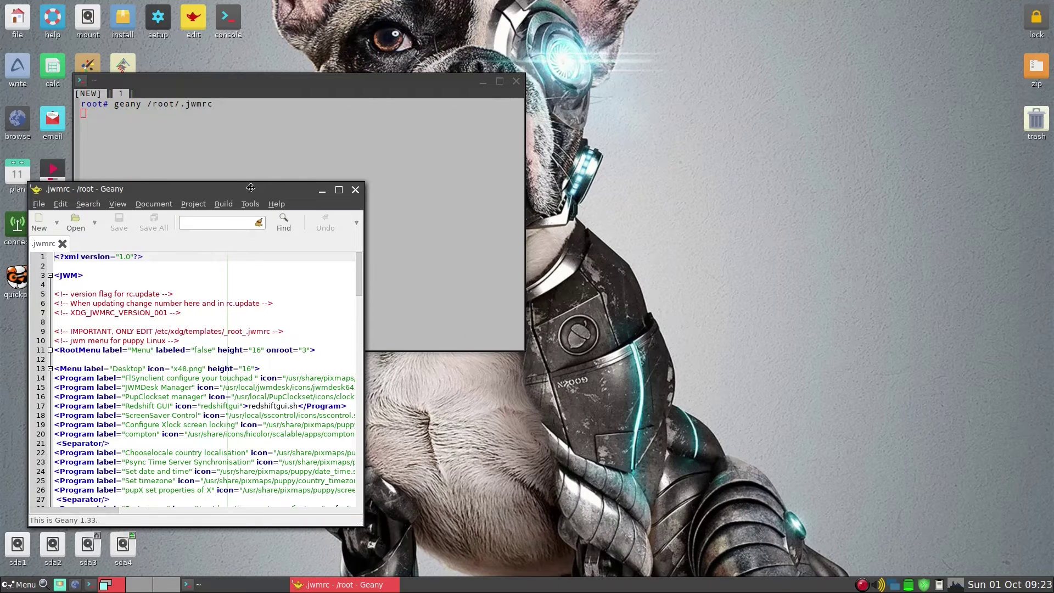
{"action": "left_click_drag", "start_coordinate": [247, 189], "coordinate": [661, 60]}
{"action": "left_click_drag", "start_coordinate": [776, 396], "coordinate": [1046, 565]}
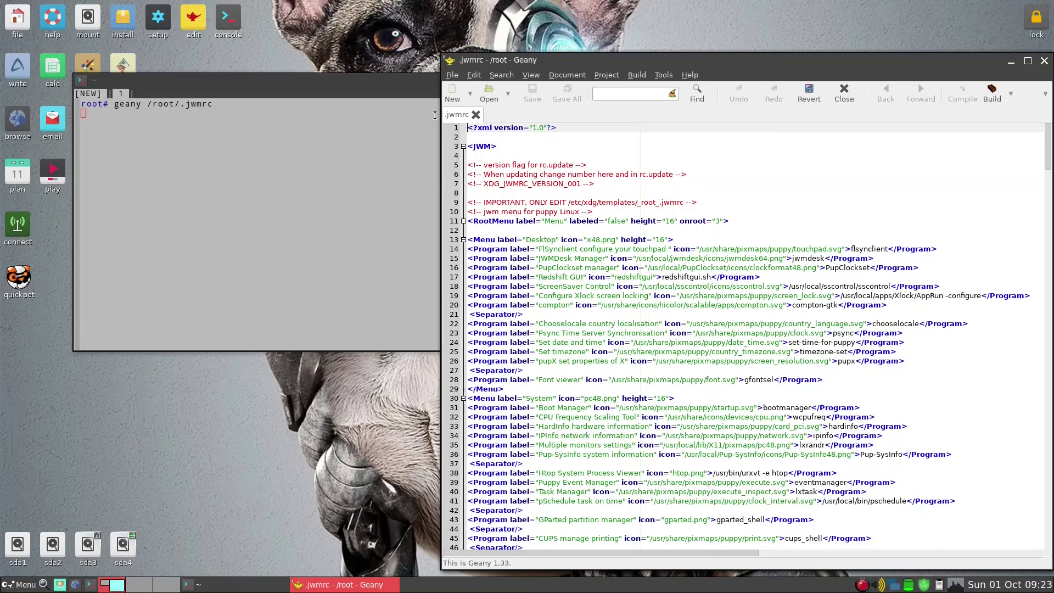
- Set Geany's editor font to DejaVu Sans size 16 in Preferences > Interface and apply it
{"action": "left_click", "coordinate": [474, 76]}
{"action": "left_click", "coordinate": [492, 254]}
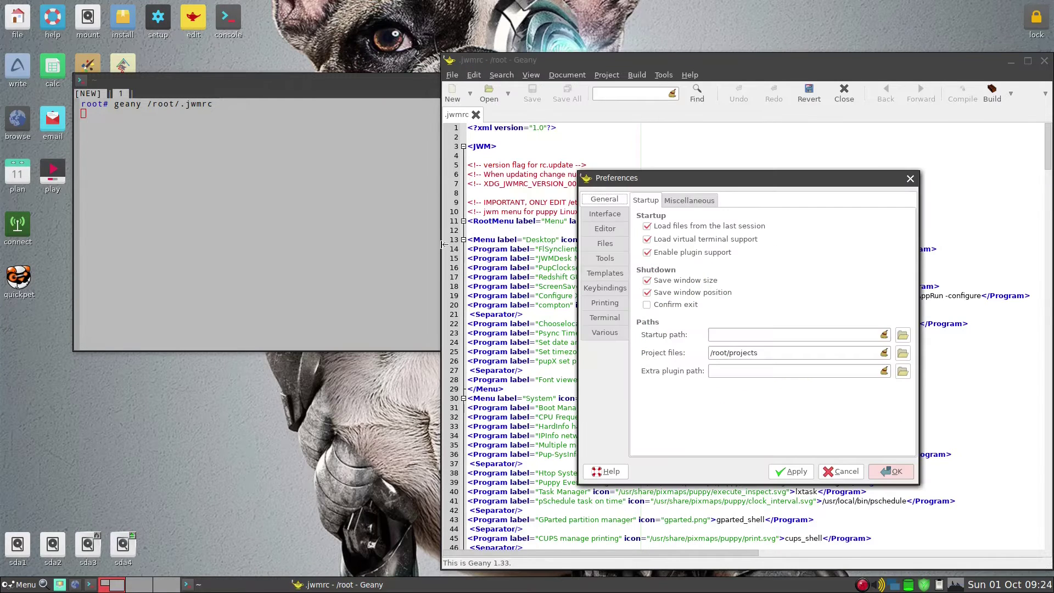
{"action": "left_click", "coordinate": [605, 213]}
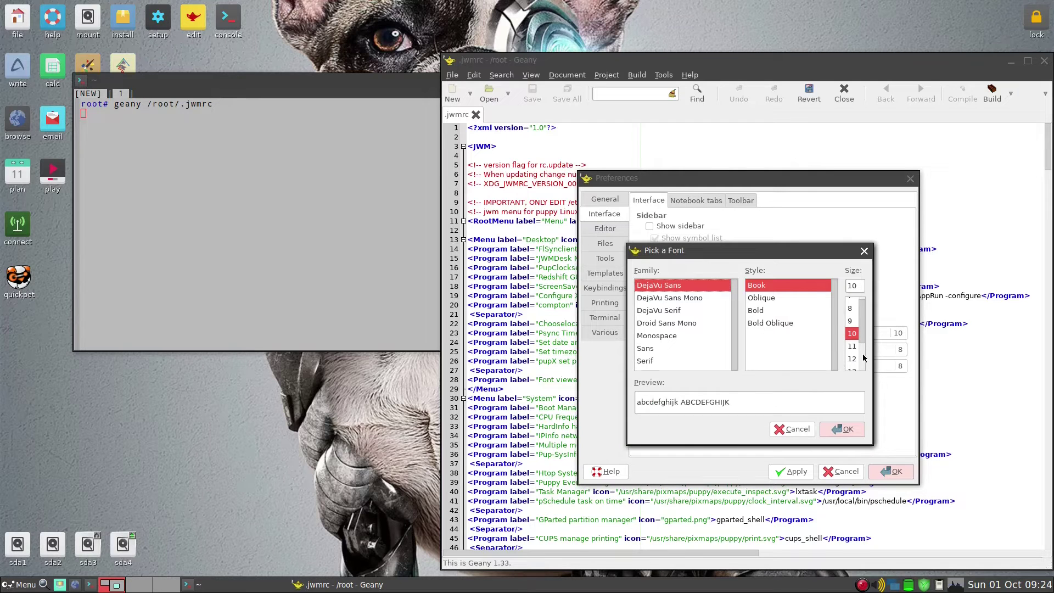
{"action": "scroll", "coordinate": [857, 364], "scroll_direction": "down", "scroll_amount": 3}
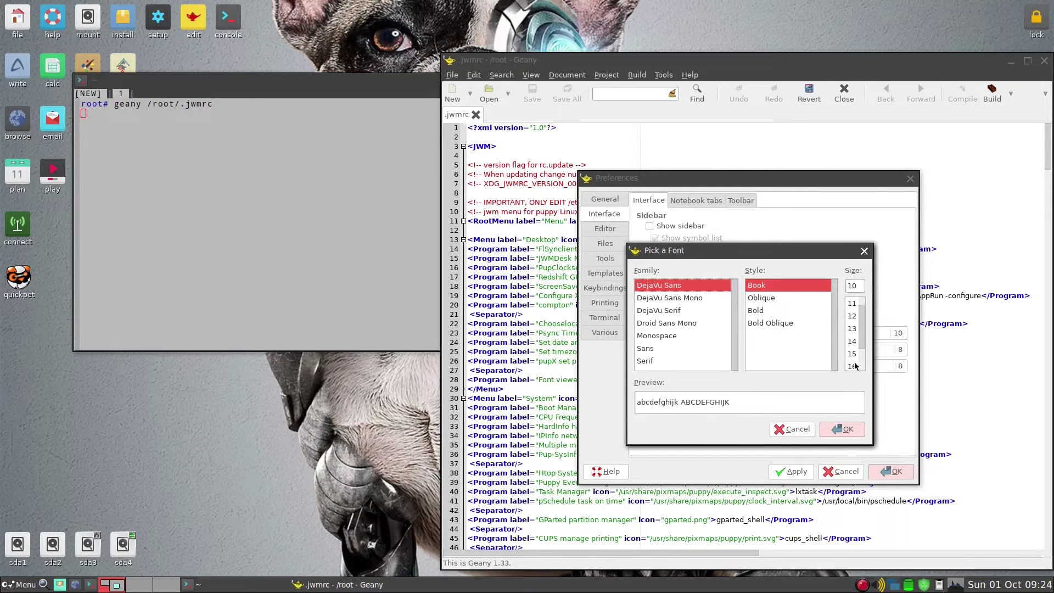
{"action": "left_click", "coordinate": [853, 365]}
{"action": "left_click", "coordinate": [851, 432]}
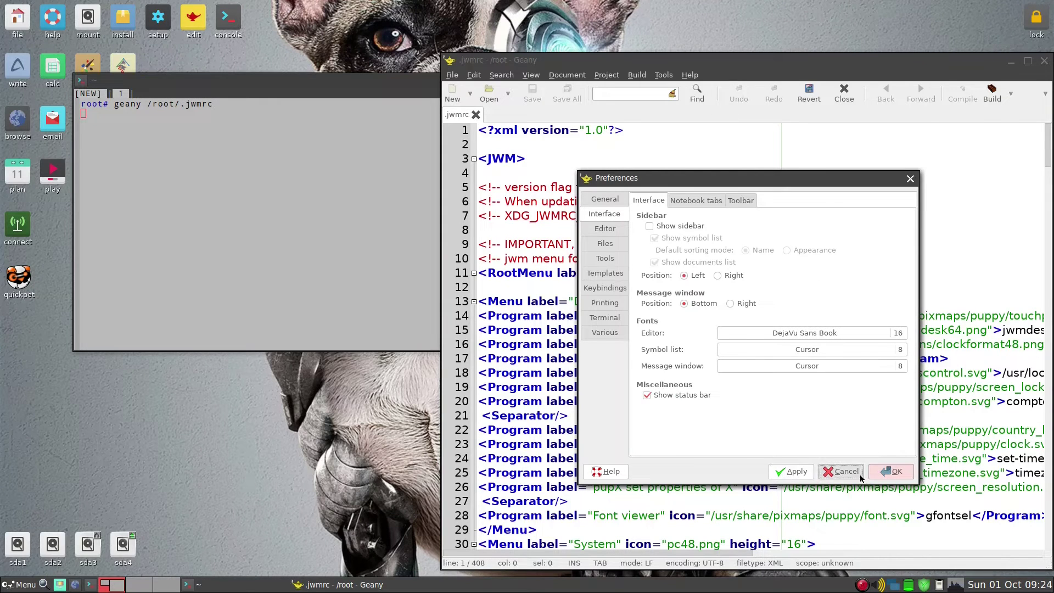
{"action": "left_click", "coordinate": [890, 472]}
{"action": "left_click_drag", "start_coordinate": [728, 58], "coordinate": [487, 0]}
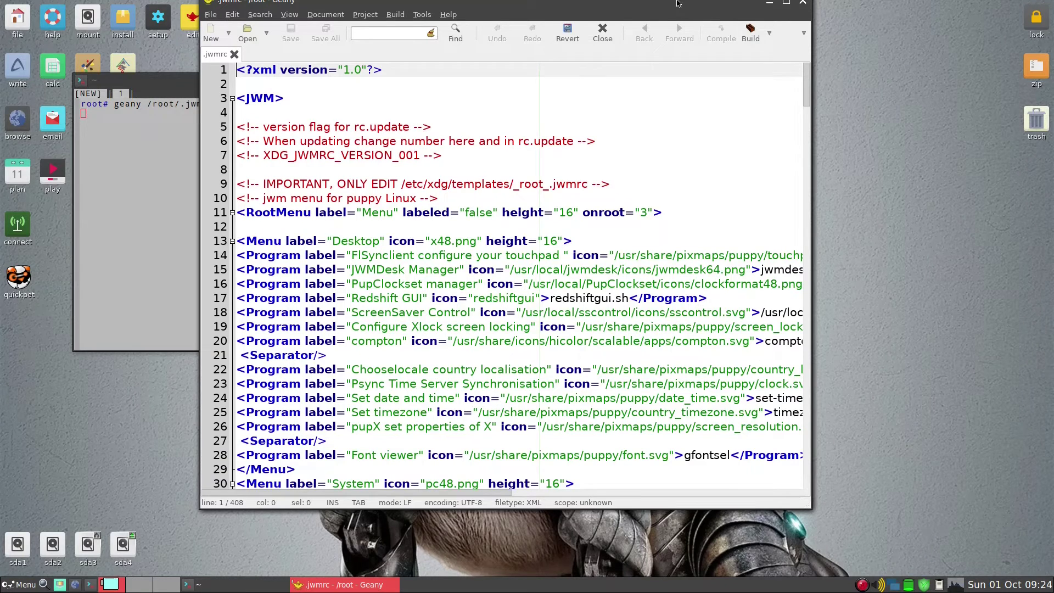
- Maximize Geany, search .jwmrc for 'firefox', and place the caret at the line 180 entry
{"action": "double_click", "coordinate": [679, 3]}
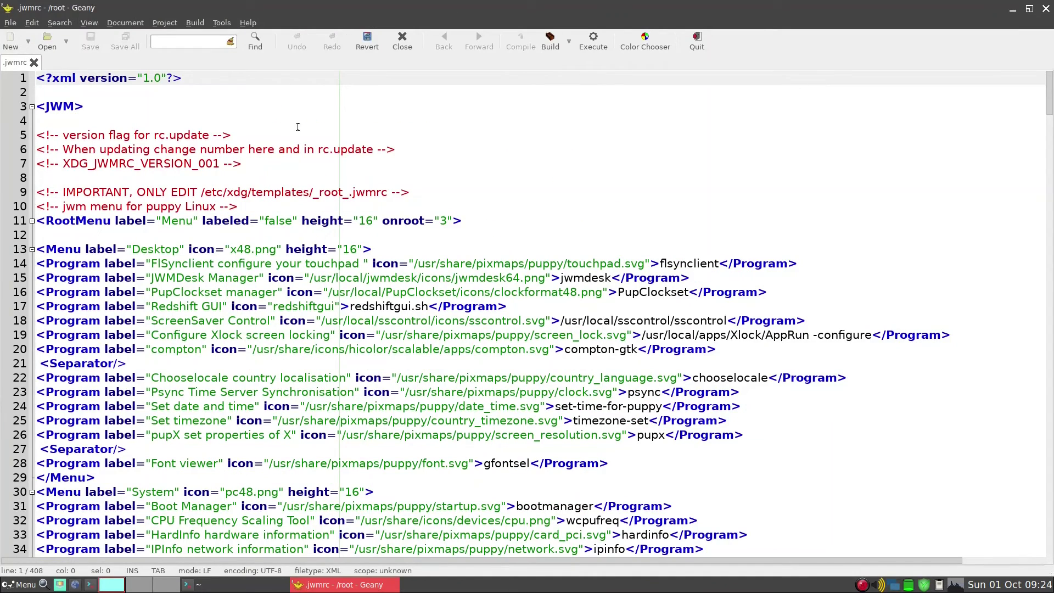
{"action": "key", "text": "ctrl+f"}
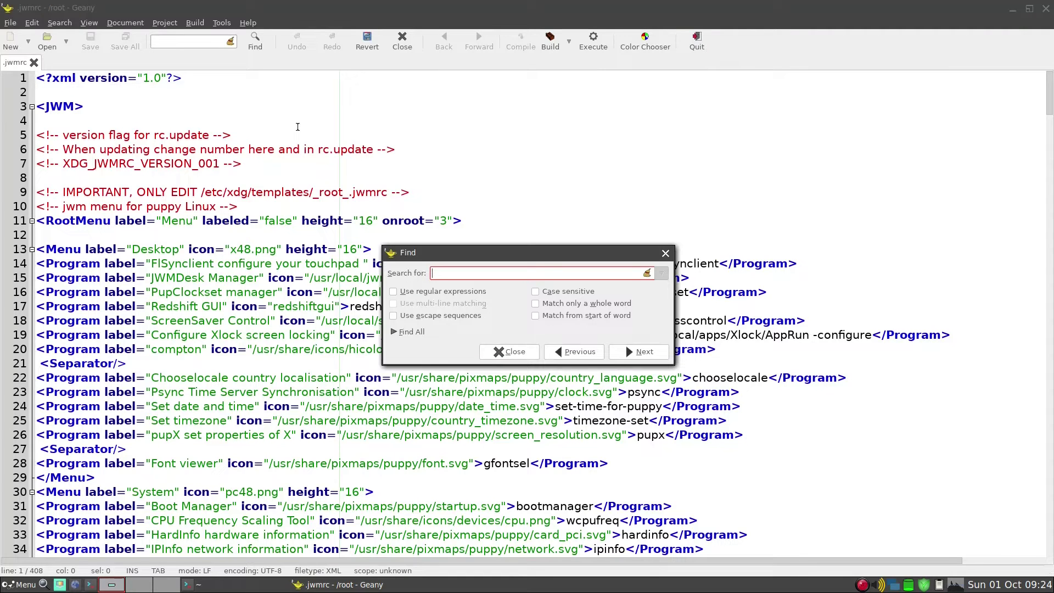
{"action": "type", "text": "firefox"}
{"action": "key", "text": "Return"}
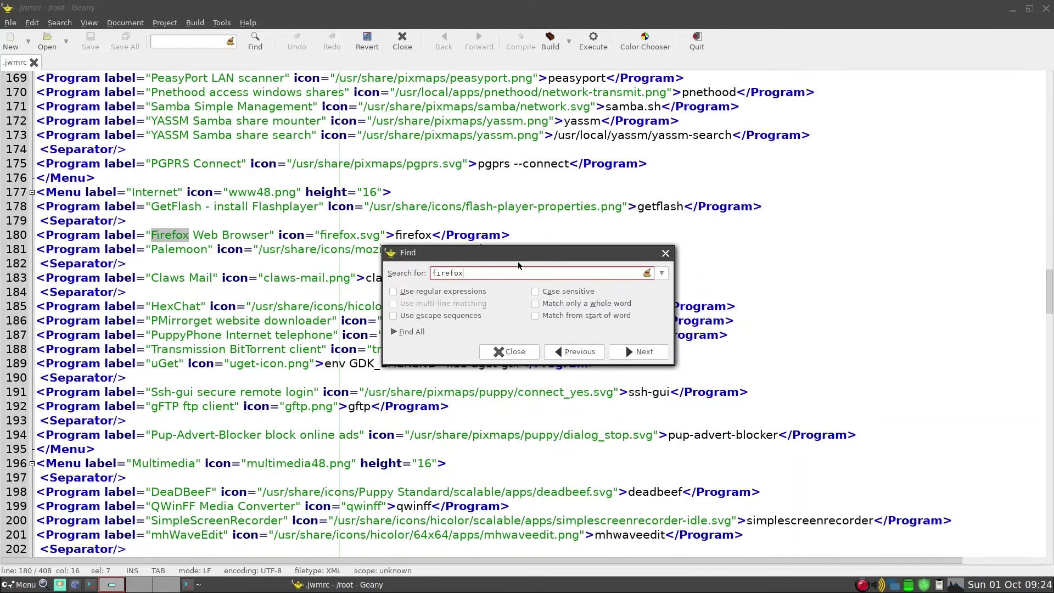
{"action": "left_click", "coordinate": [650, 219]}
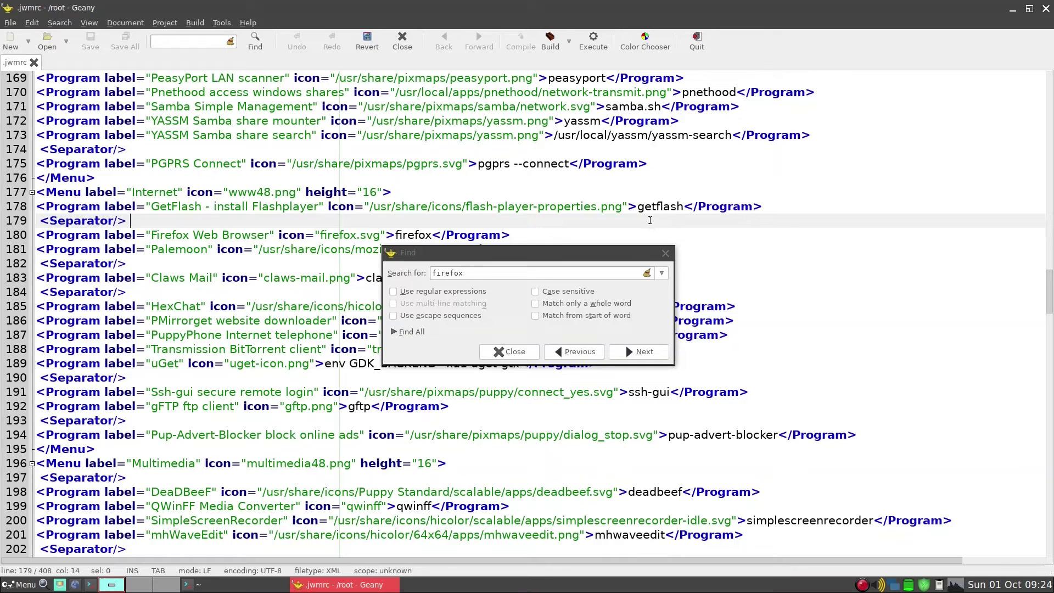
{"action": "left_click", "coordinate": [509, 351]}
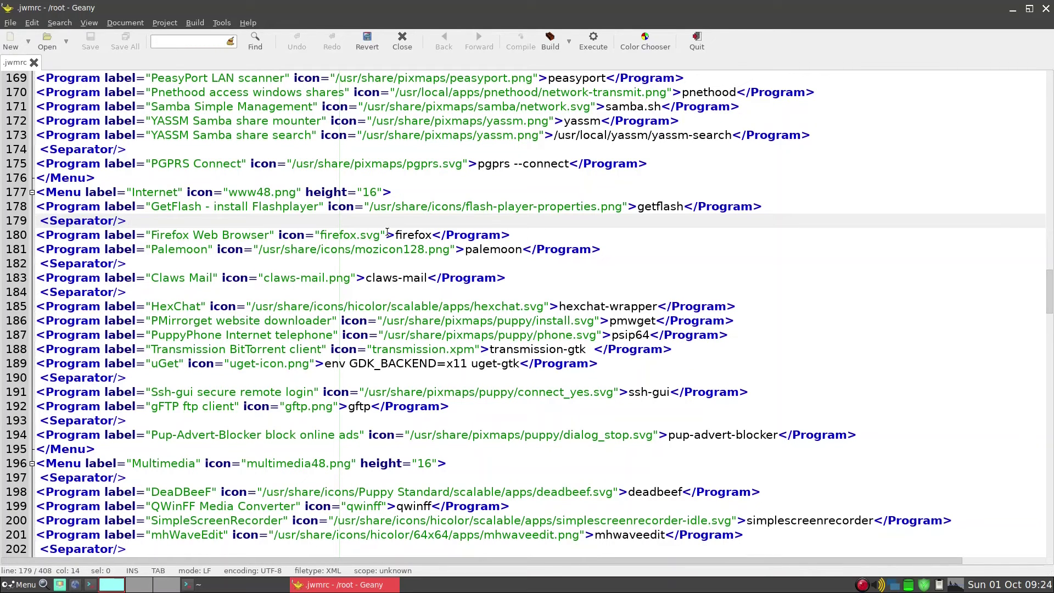
- Insert 'apulse ' before 'firefox' on line 180, save .jwmrc, and minimize Geany
{"action": "left_click", "coordinate": [396, 235]}
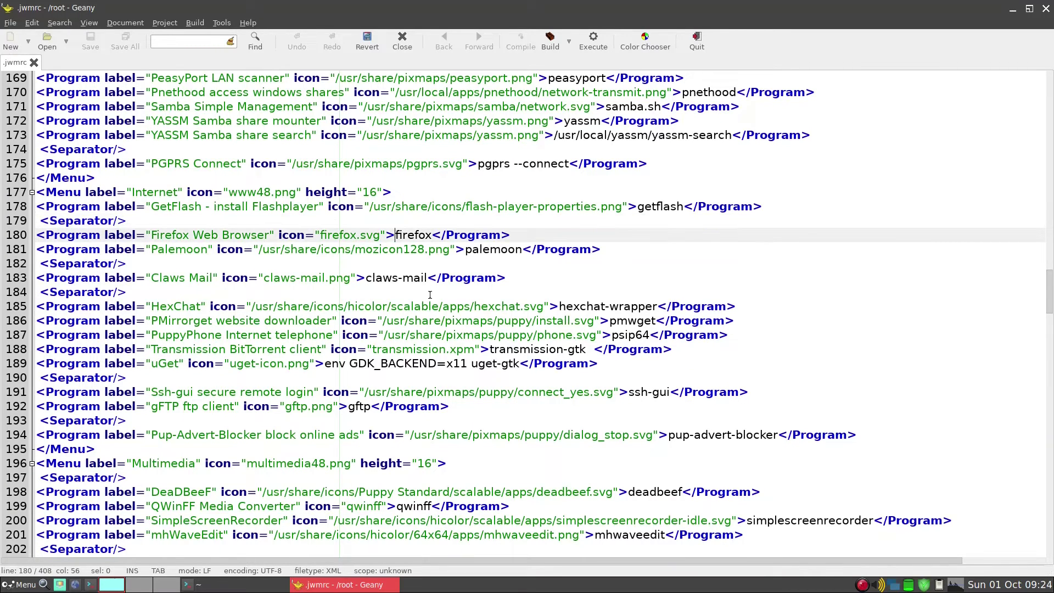
{"action": "type", "text": "apulse"}
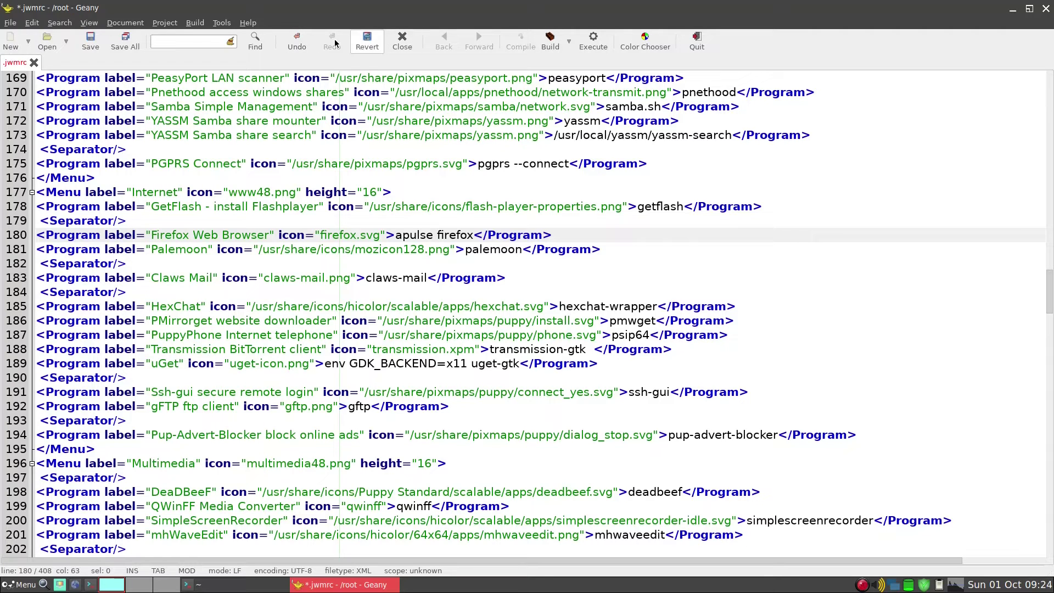
{"action": "left_click", "coordinate": [136, 39]}
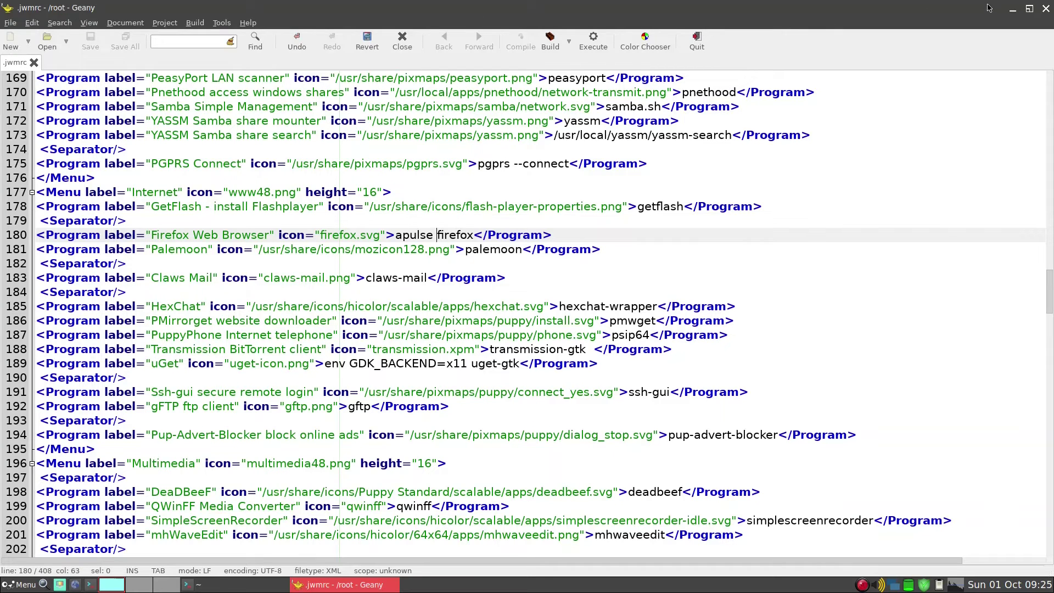
{"action": "left_click", "coordinate": [1012, 12]}
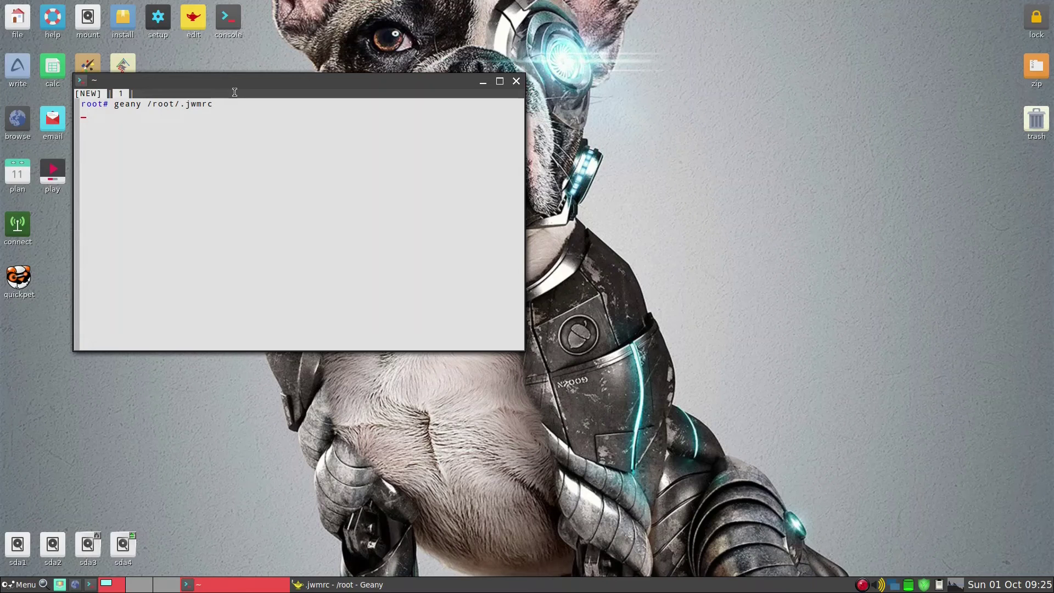
- Run 'jwm -restart &' in a new terminal, then close that terminal
{"action": "left_click", "coordinate": [232, 27]}
{"action": "left_click_drag", "start_coordinate": [274, 99], "coordinate": [414, 213]}
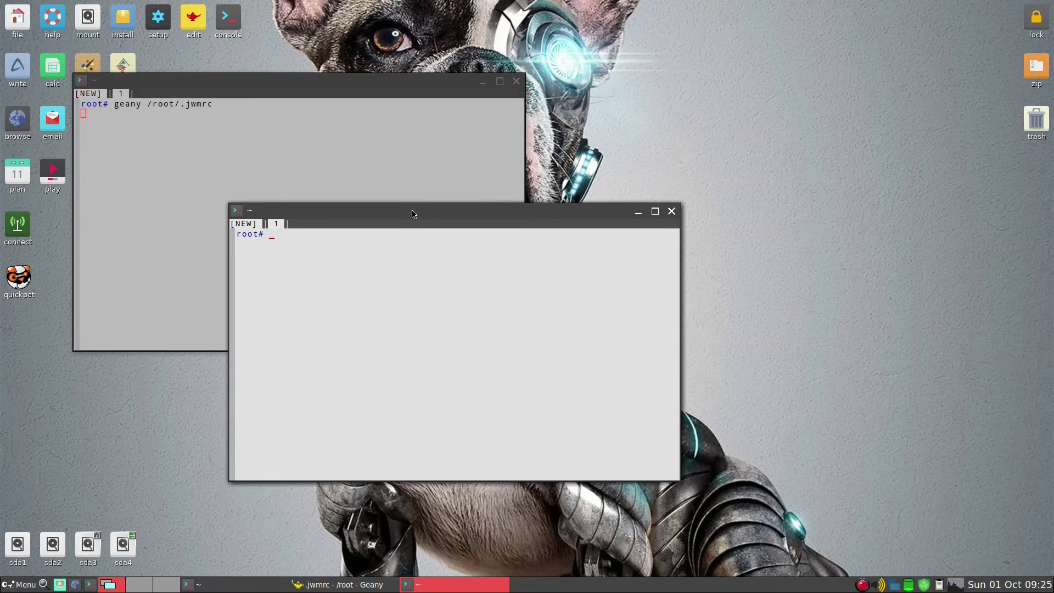
{"action": "type", "text": "jwm -restart &"}
{"action": "key", "text": "Return"}
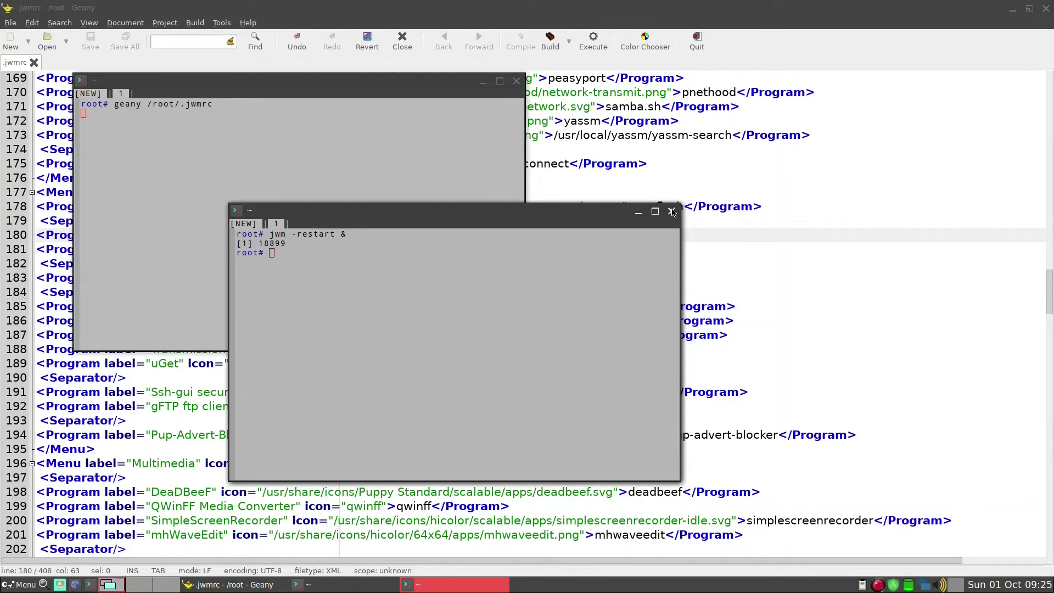
{"action": "left_click", "coordinate": [672, 212]}
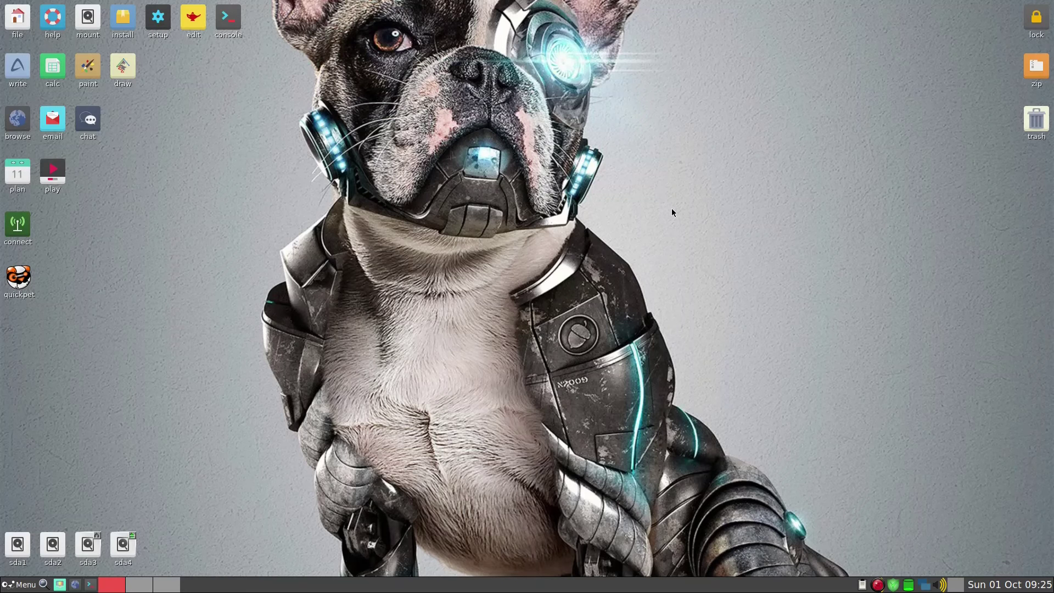
- Launch Firefox Web Browser from the restarted JWM menu's Internet submenu
{"action": "right_click", "coordinate": [566, 158]}
{"action": "mouse_move", "coordinate": [571, 180]}
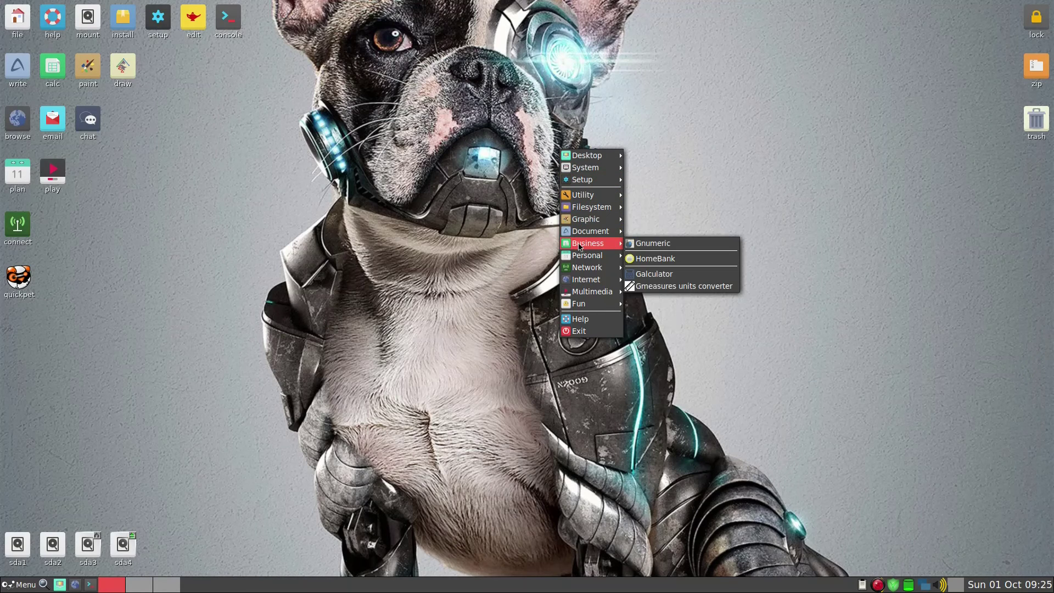
{"action": "mouse_move", "coordinate": [580, 215]}
{"action": "mouse_move", "coordinate": [586, 279]}
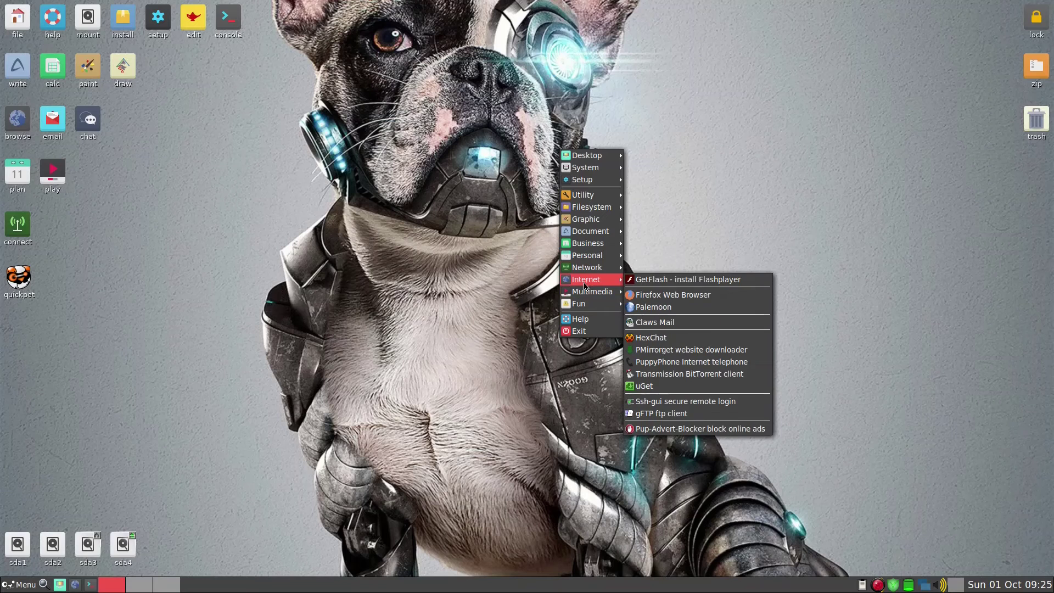
{"action": "left_click", "coordinate": [663, 297]}
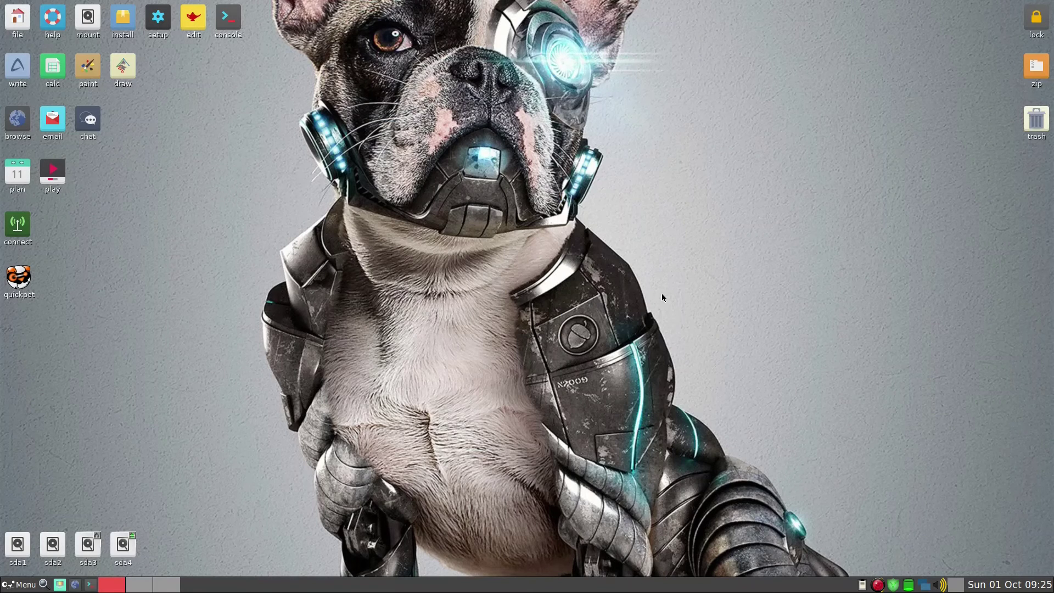
- Play 'HYDRAULIC PRESS VS OLD AND MODERN ARMOR' from the YouTube shortcut, then close Firefox
{"action": "left_click", "coordinate": [282, 296]}
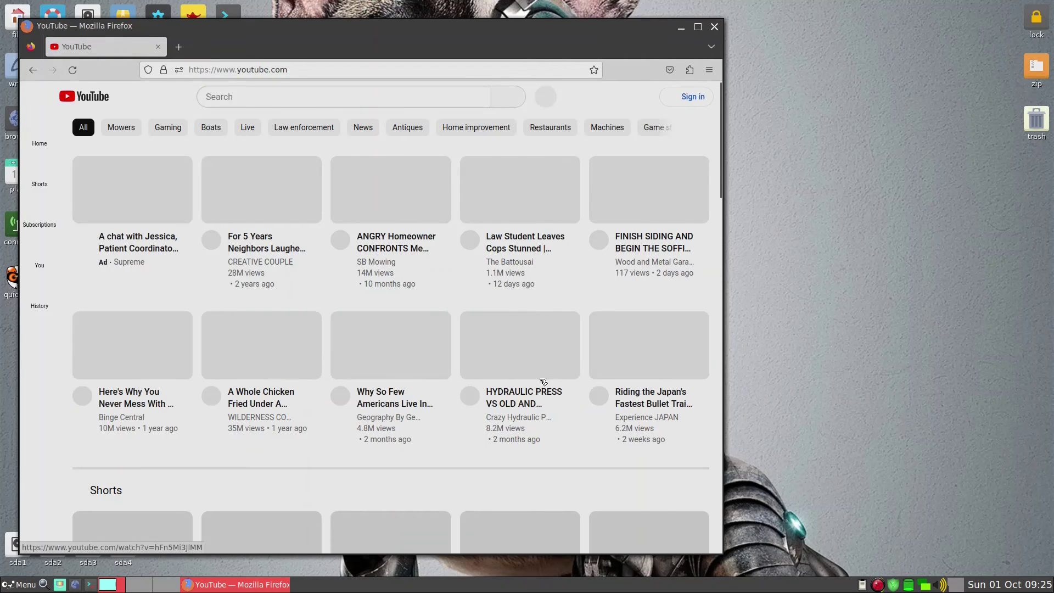
{"action": "left_click", "coordinate": [537, 365]}
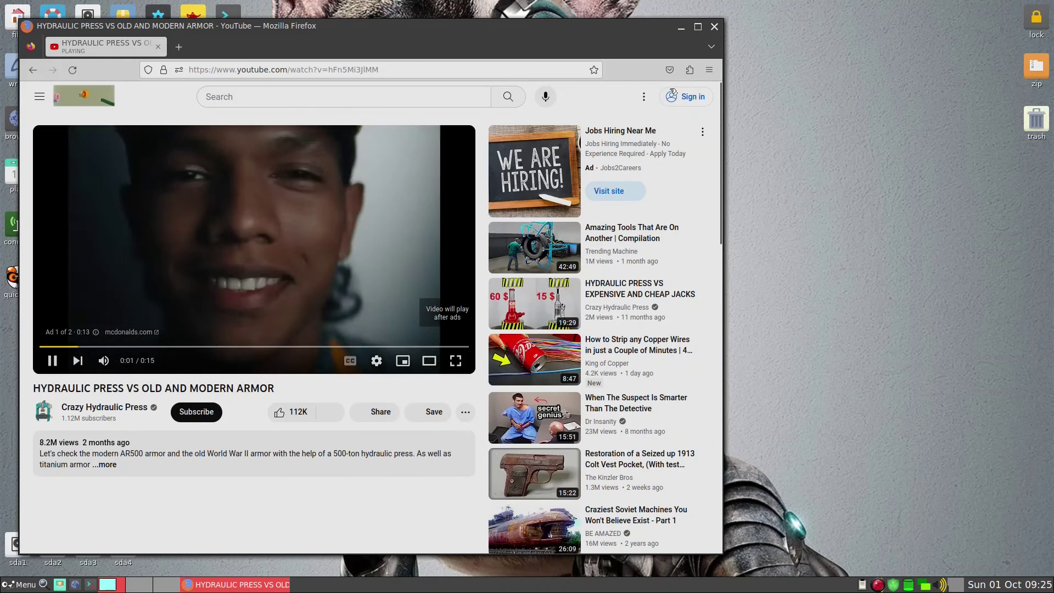
{"action": "left_click", "coordinate": [715, 28]}
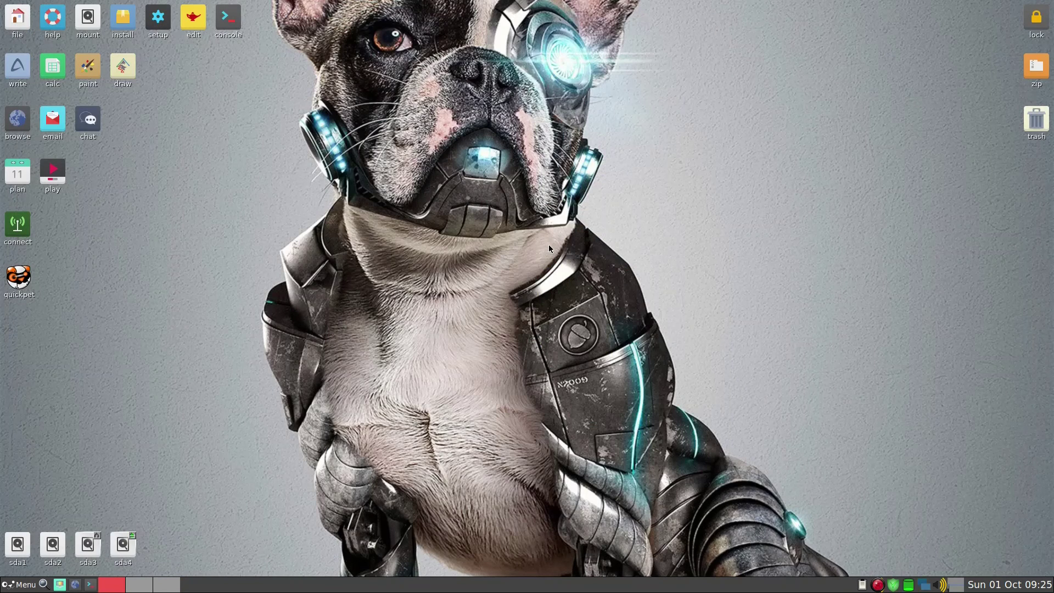